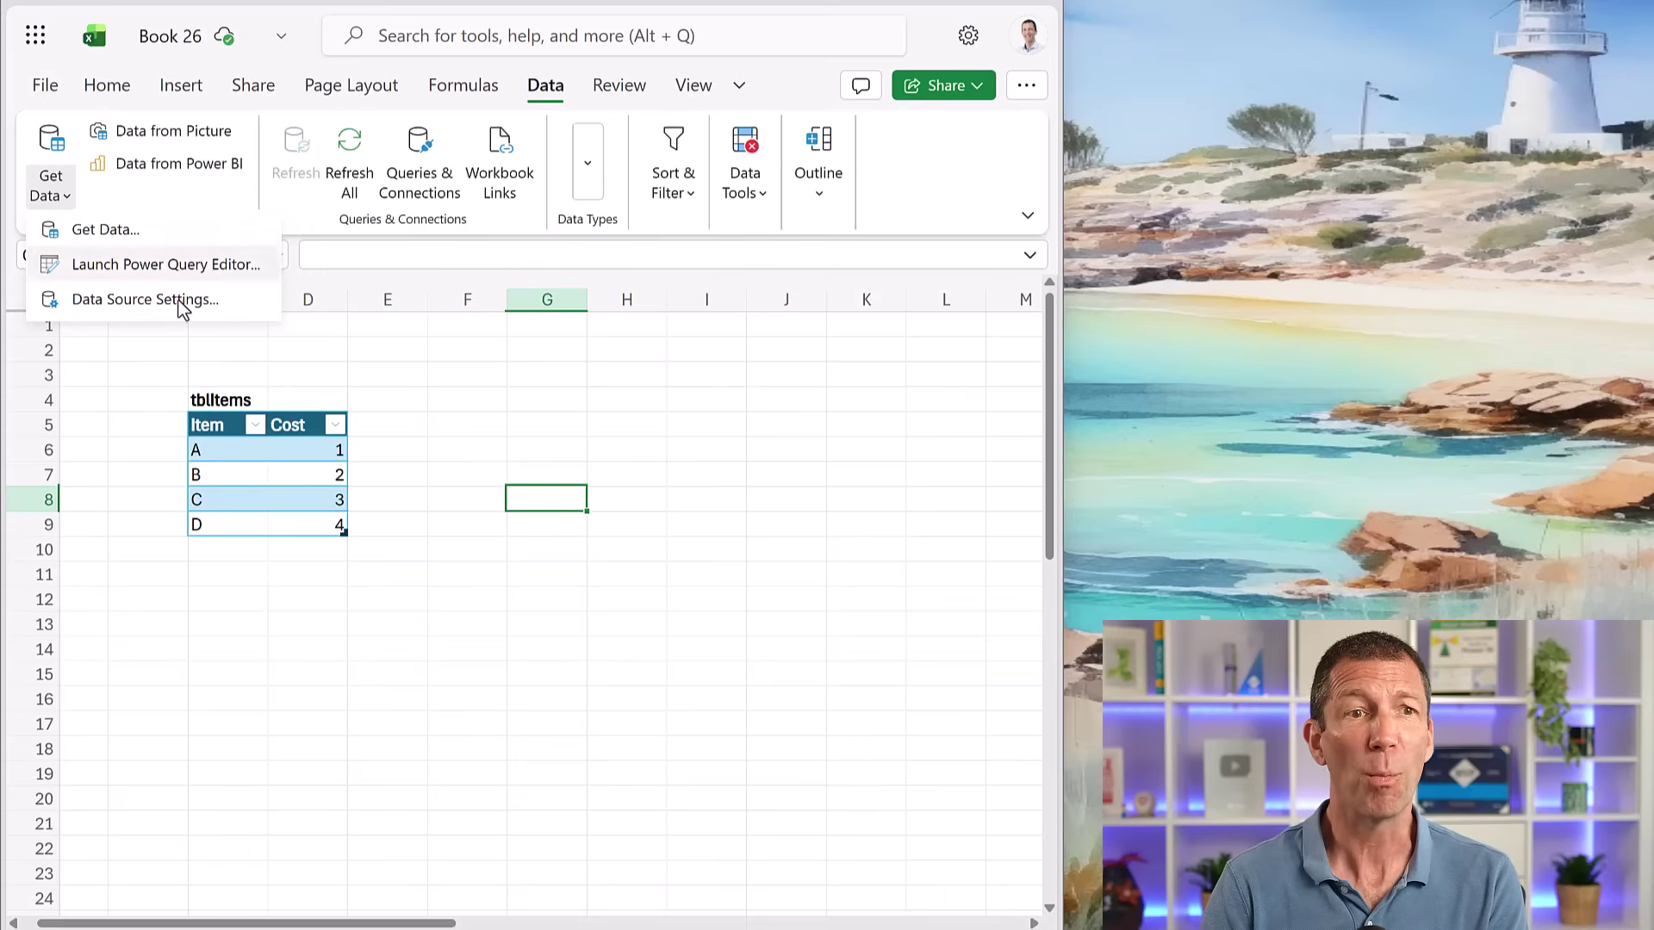
Step: Dismiss the data import options and the context menu on table entry B
key("Escape")
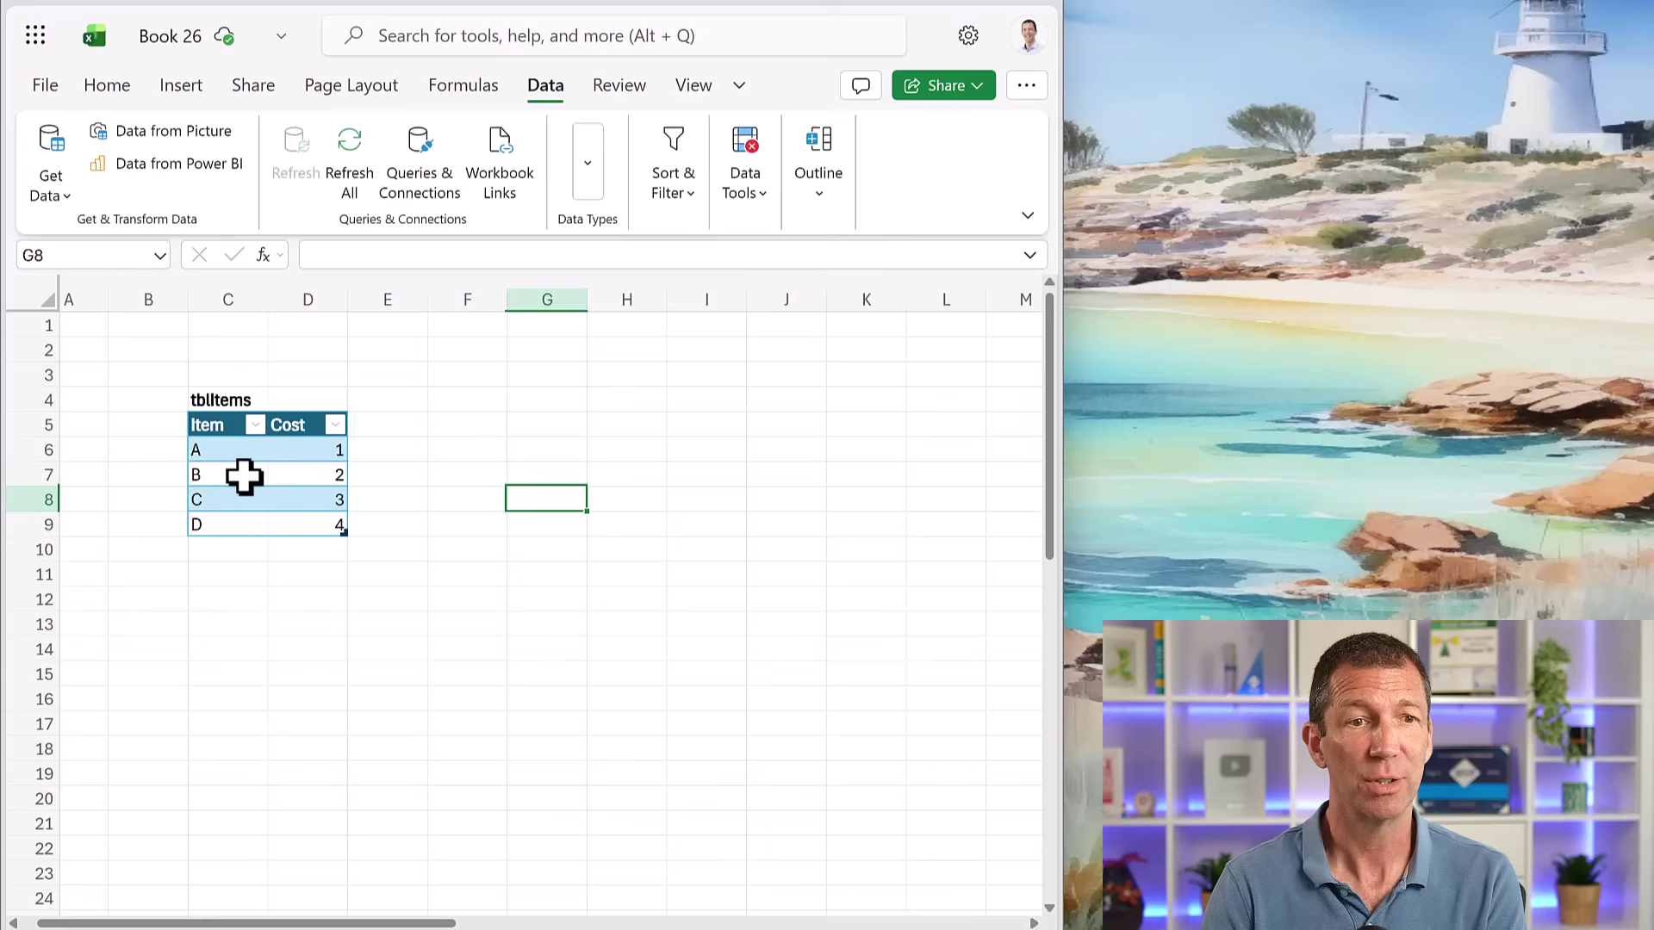
right_click(245, 477)
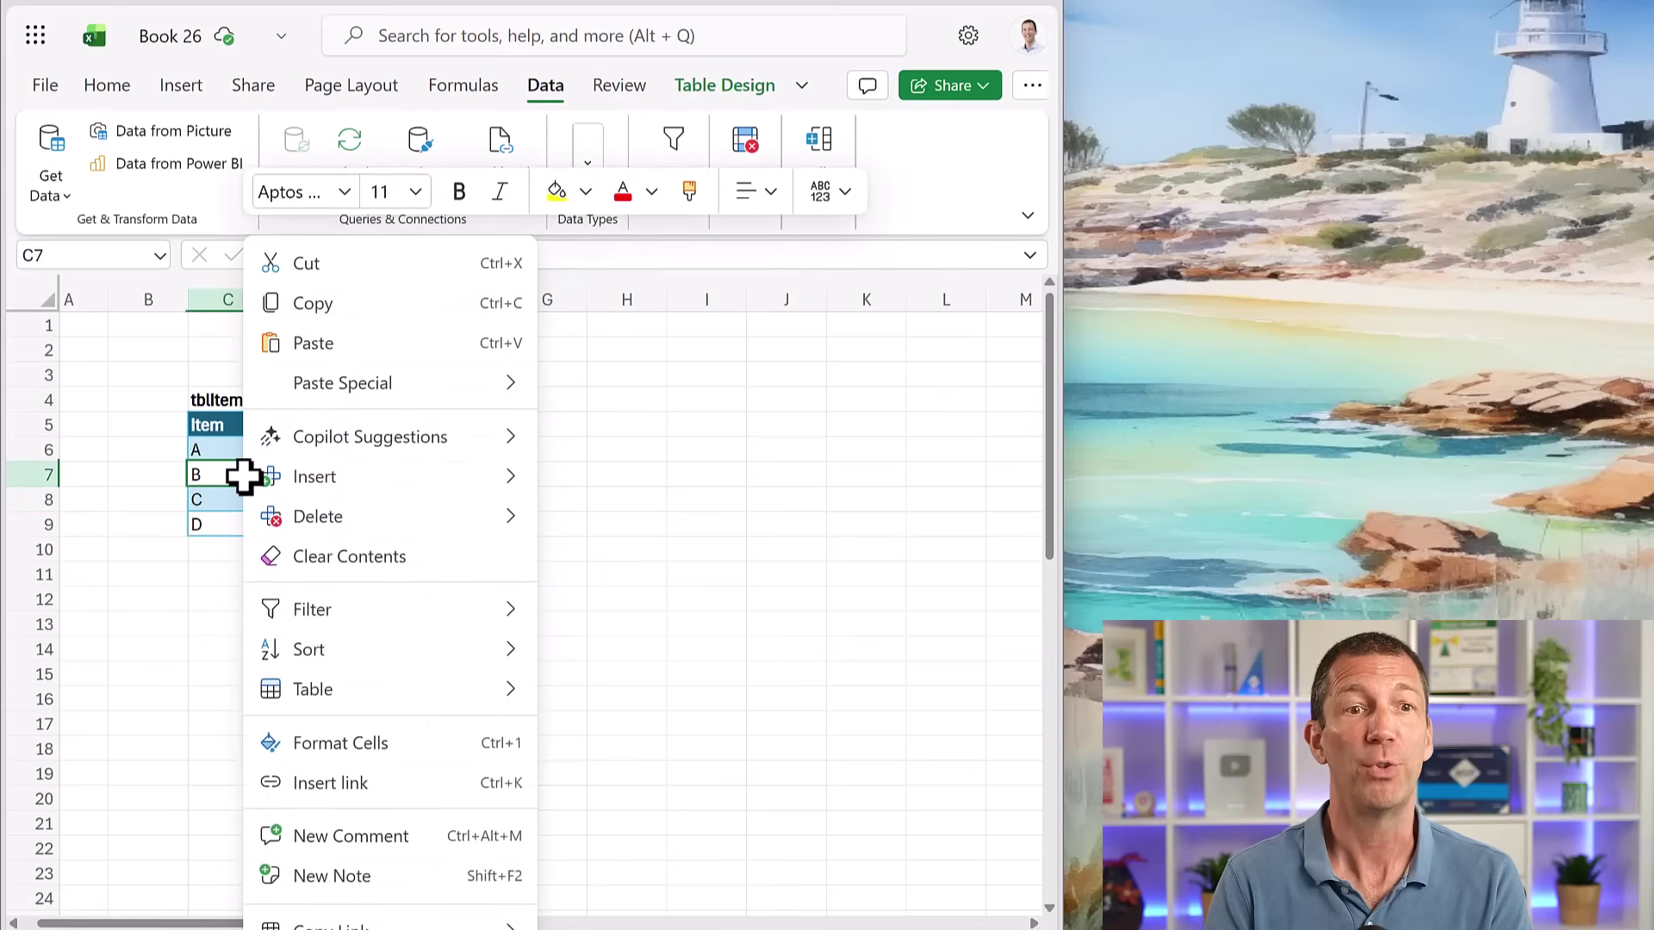
mouse_move(314, 478)
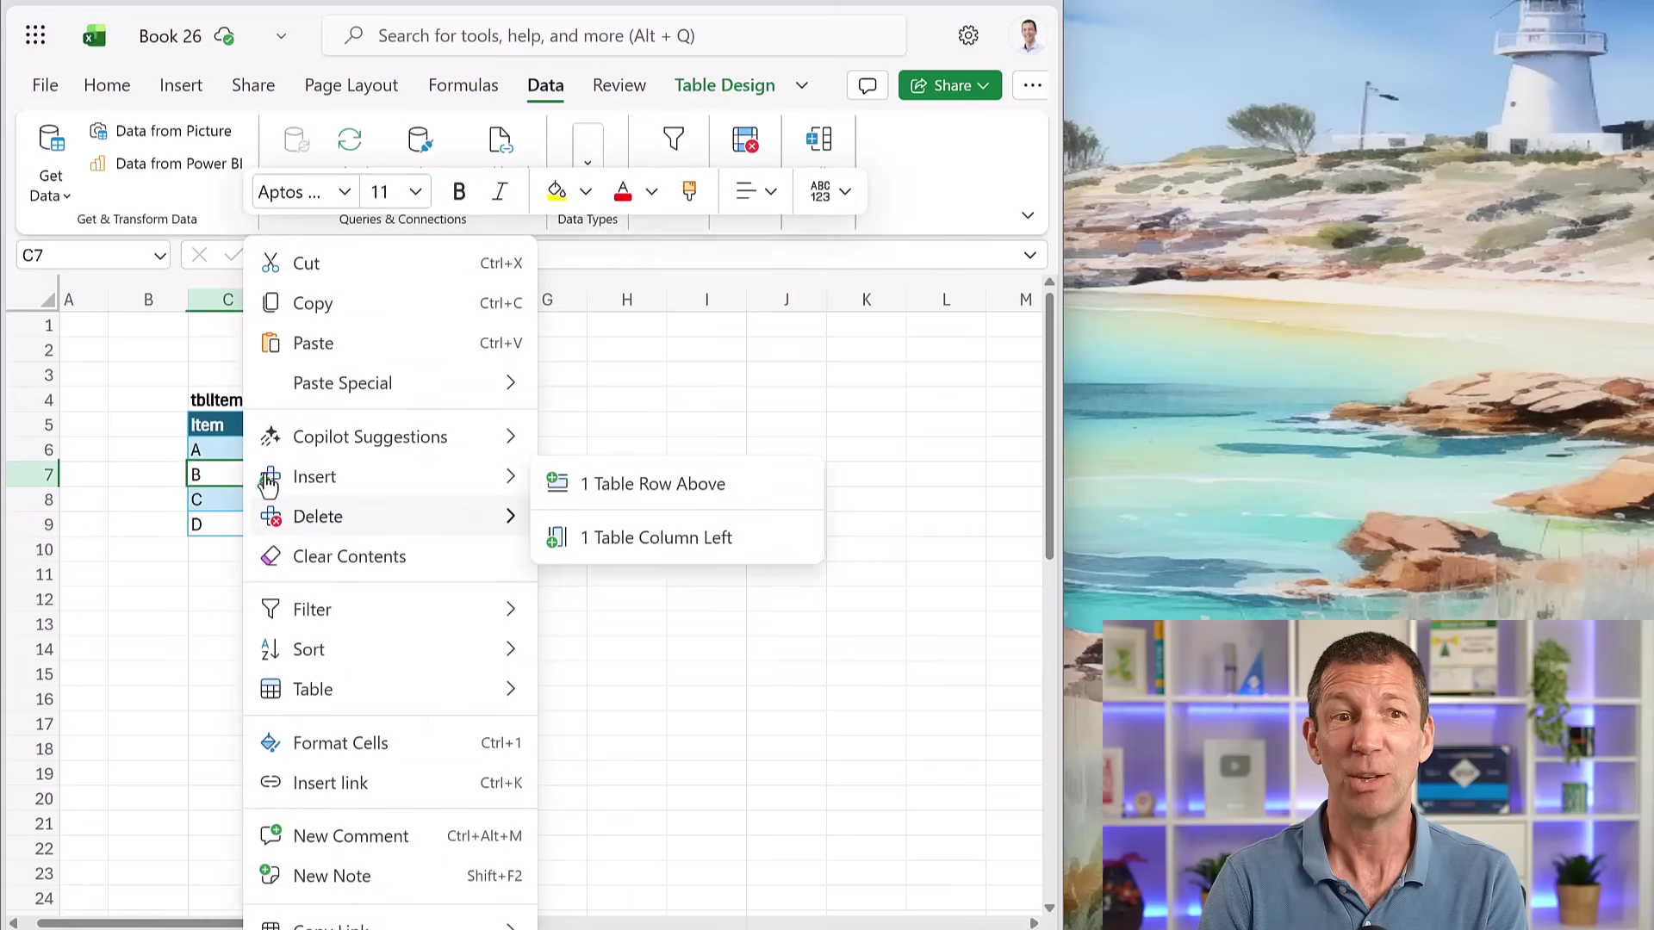
key("Escape")
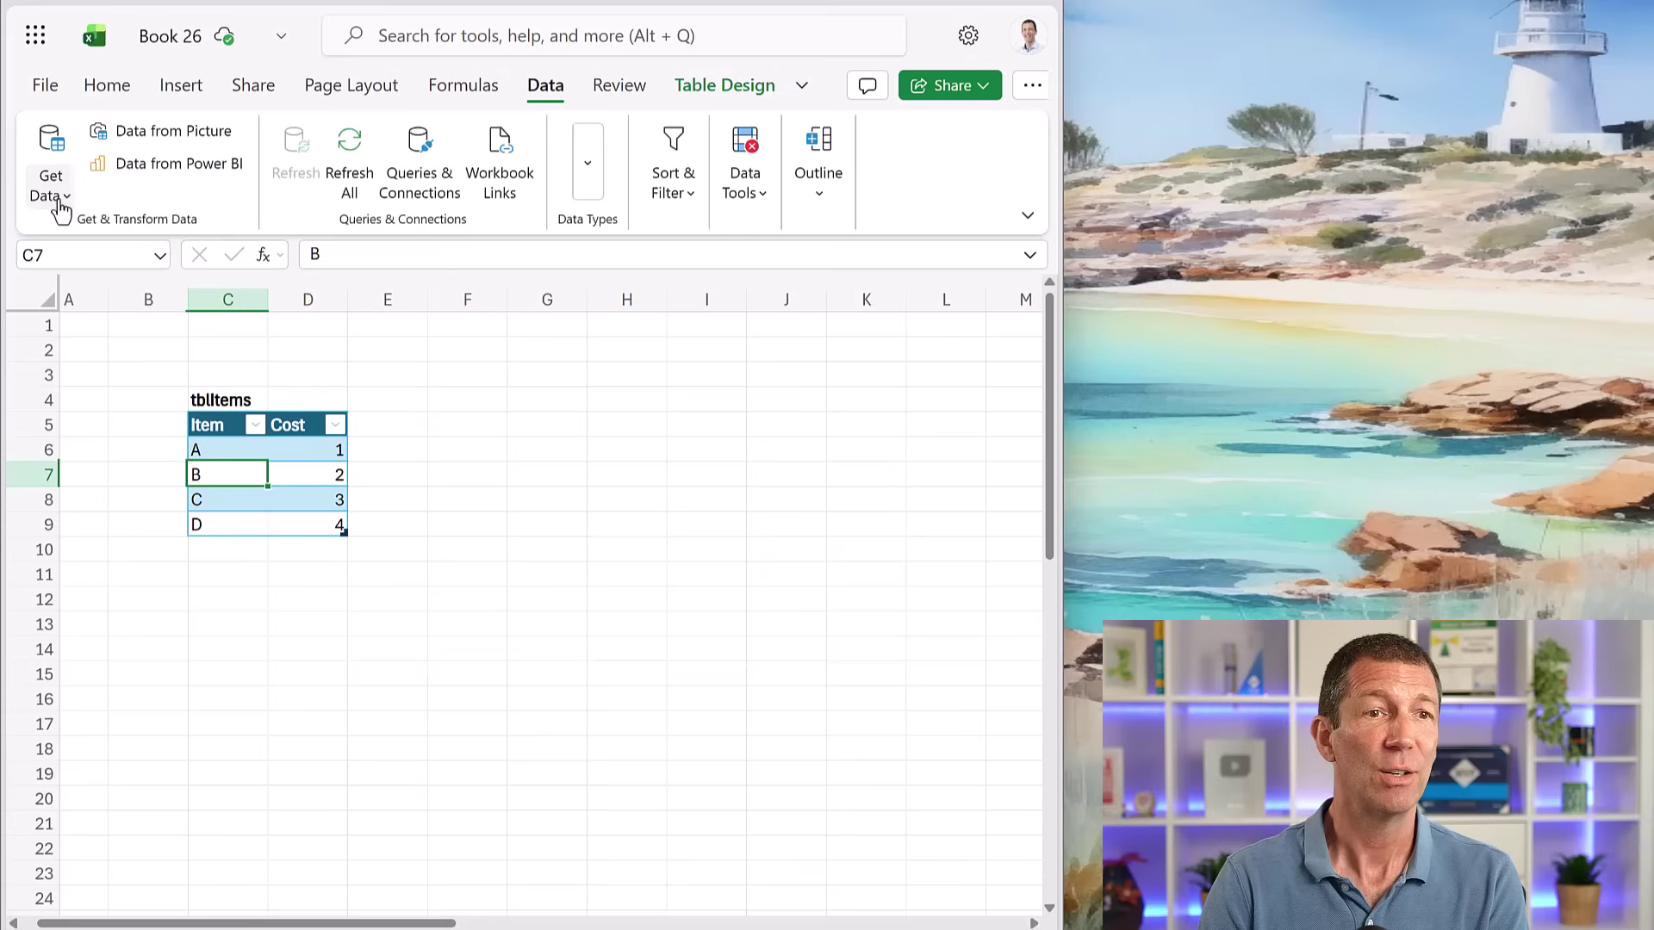
Step: Get Data from a new source and search the source types for 'b'
left_click(55, 195)
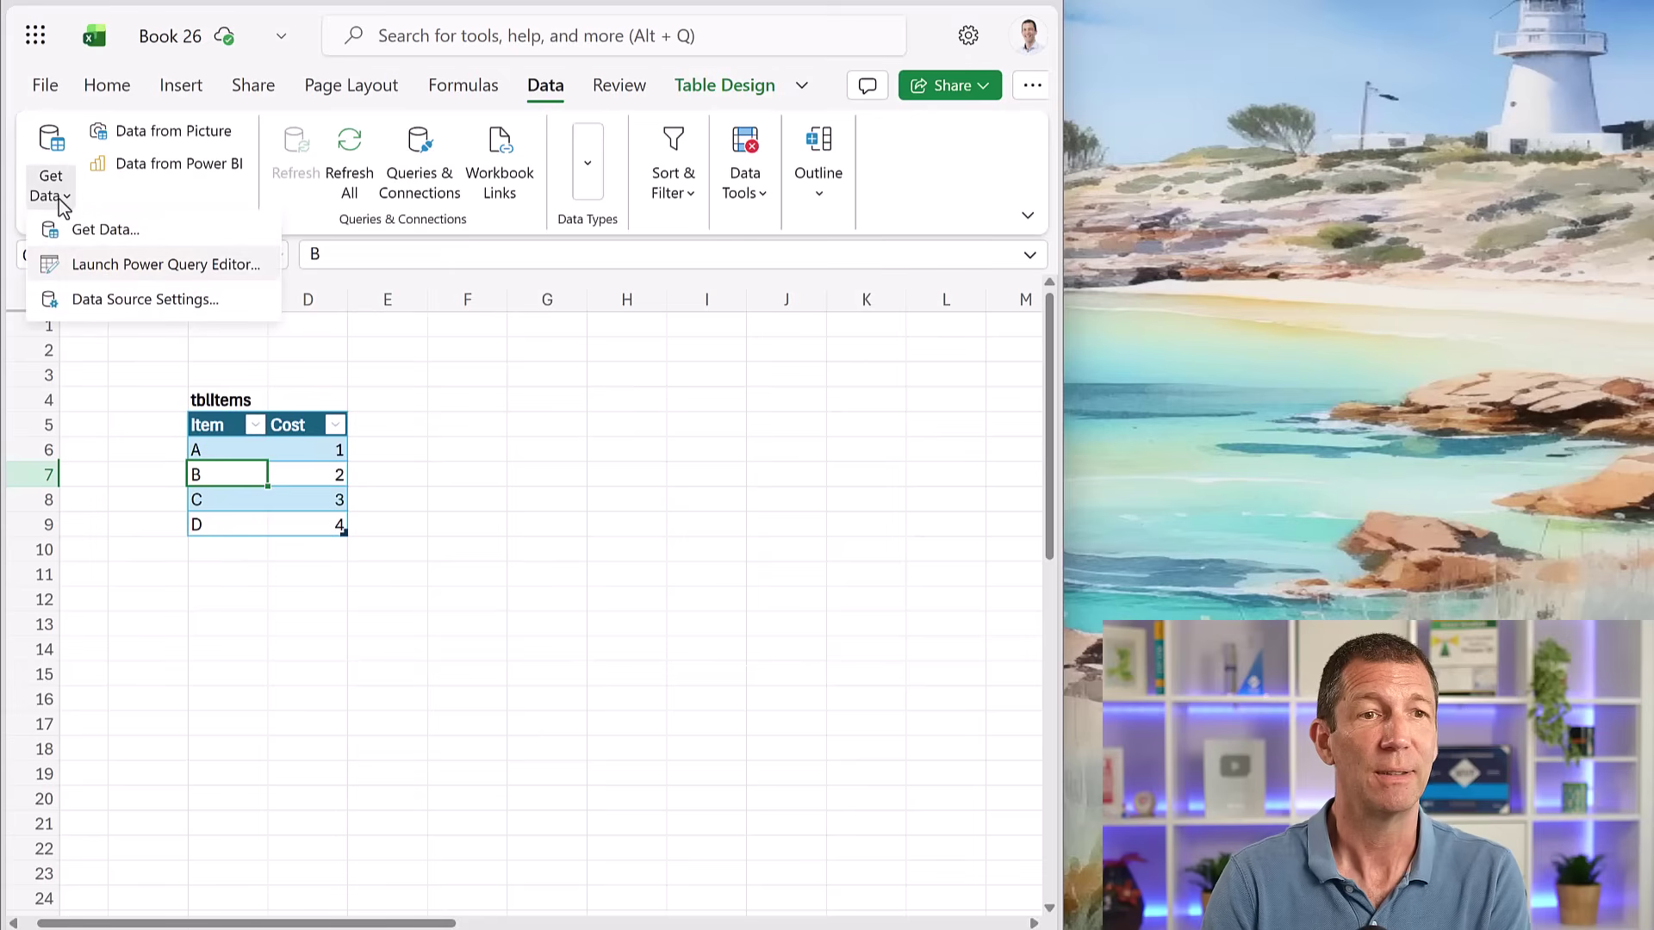
left_click(116, 237)
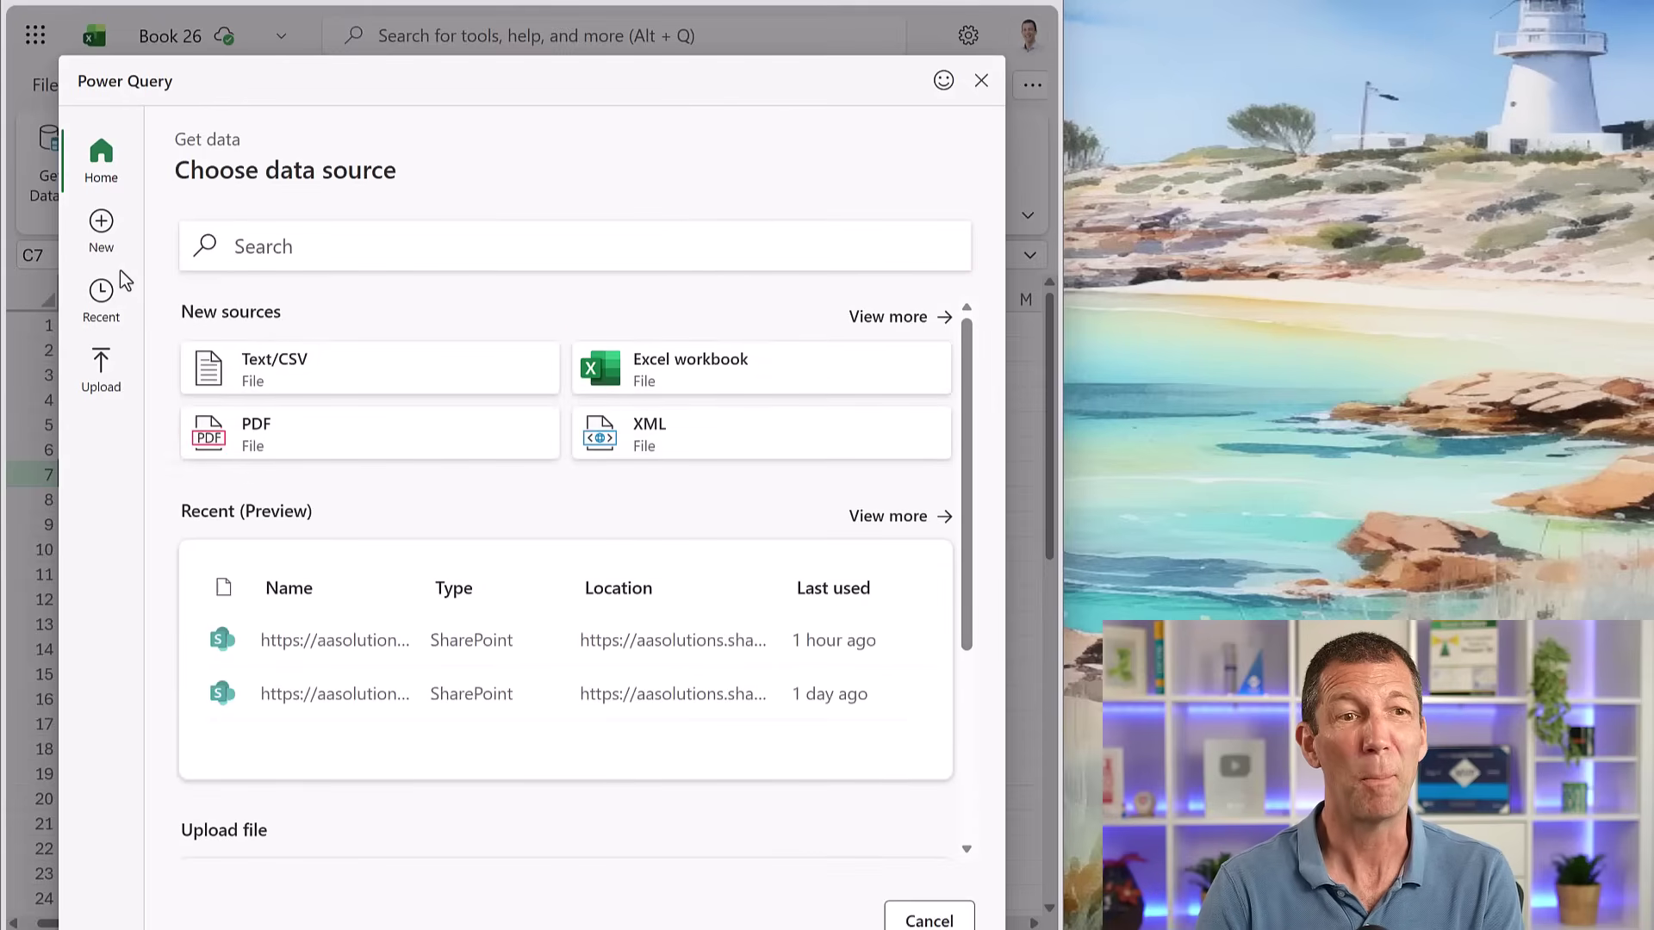
left_click(441, 269)
type("bi")
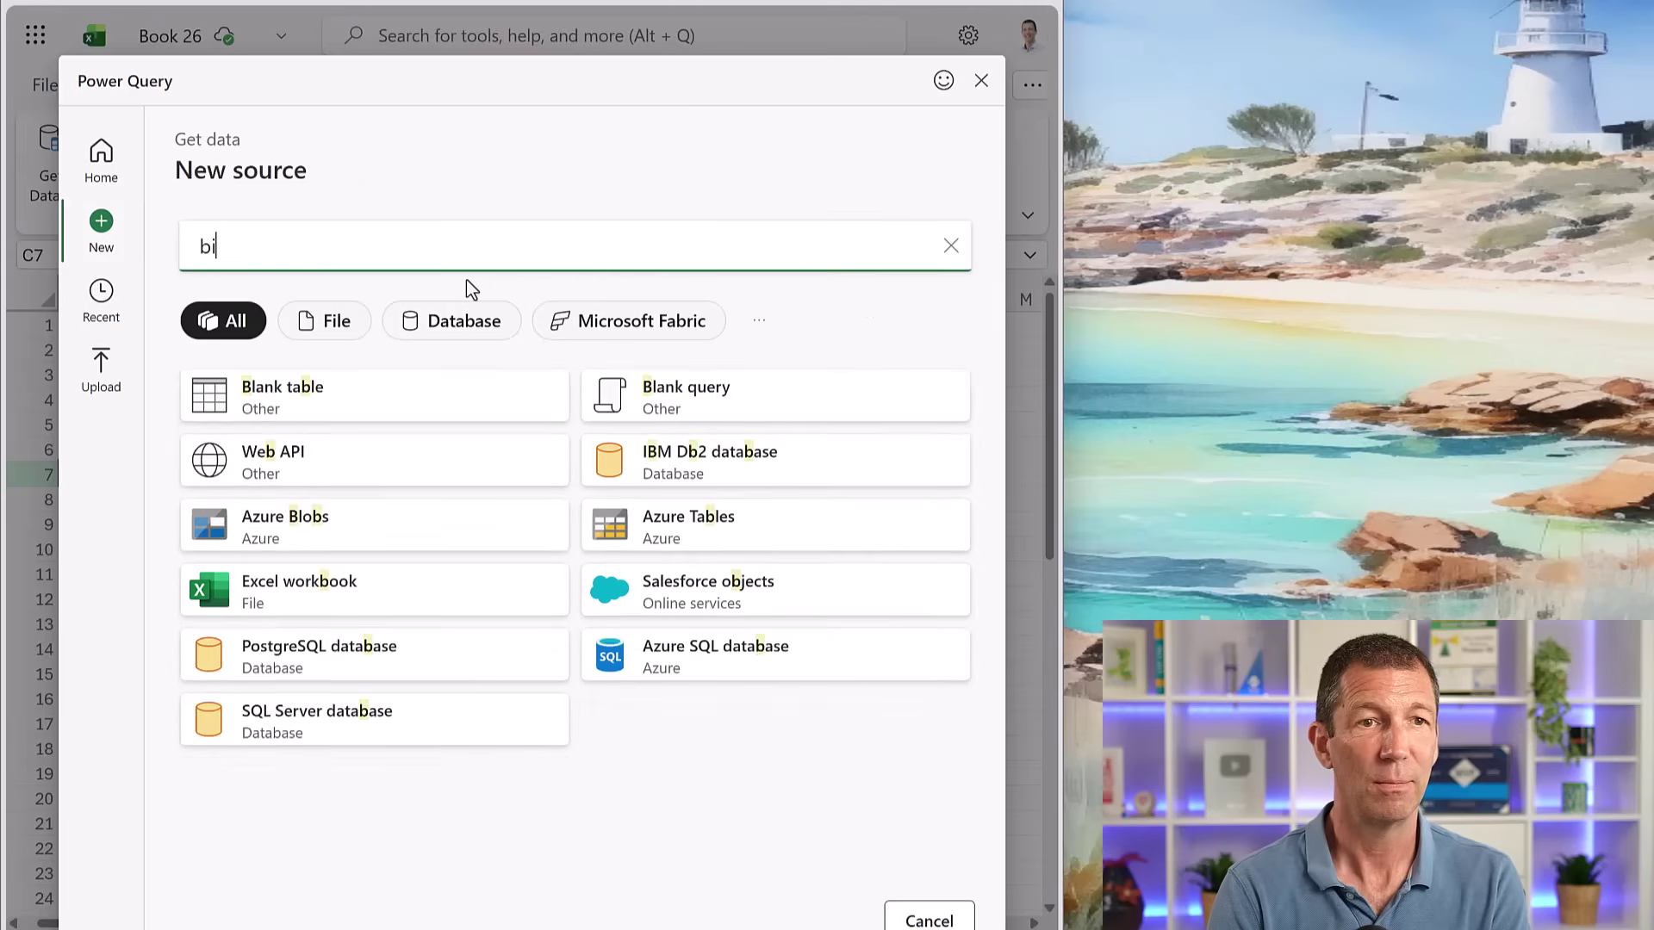
key("BackSpace")
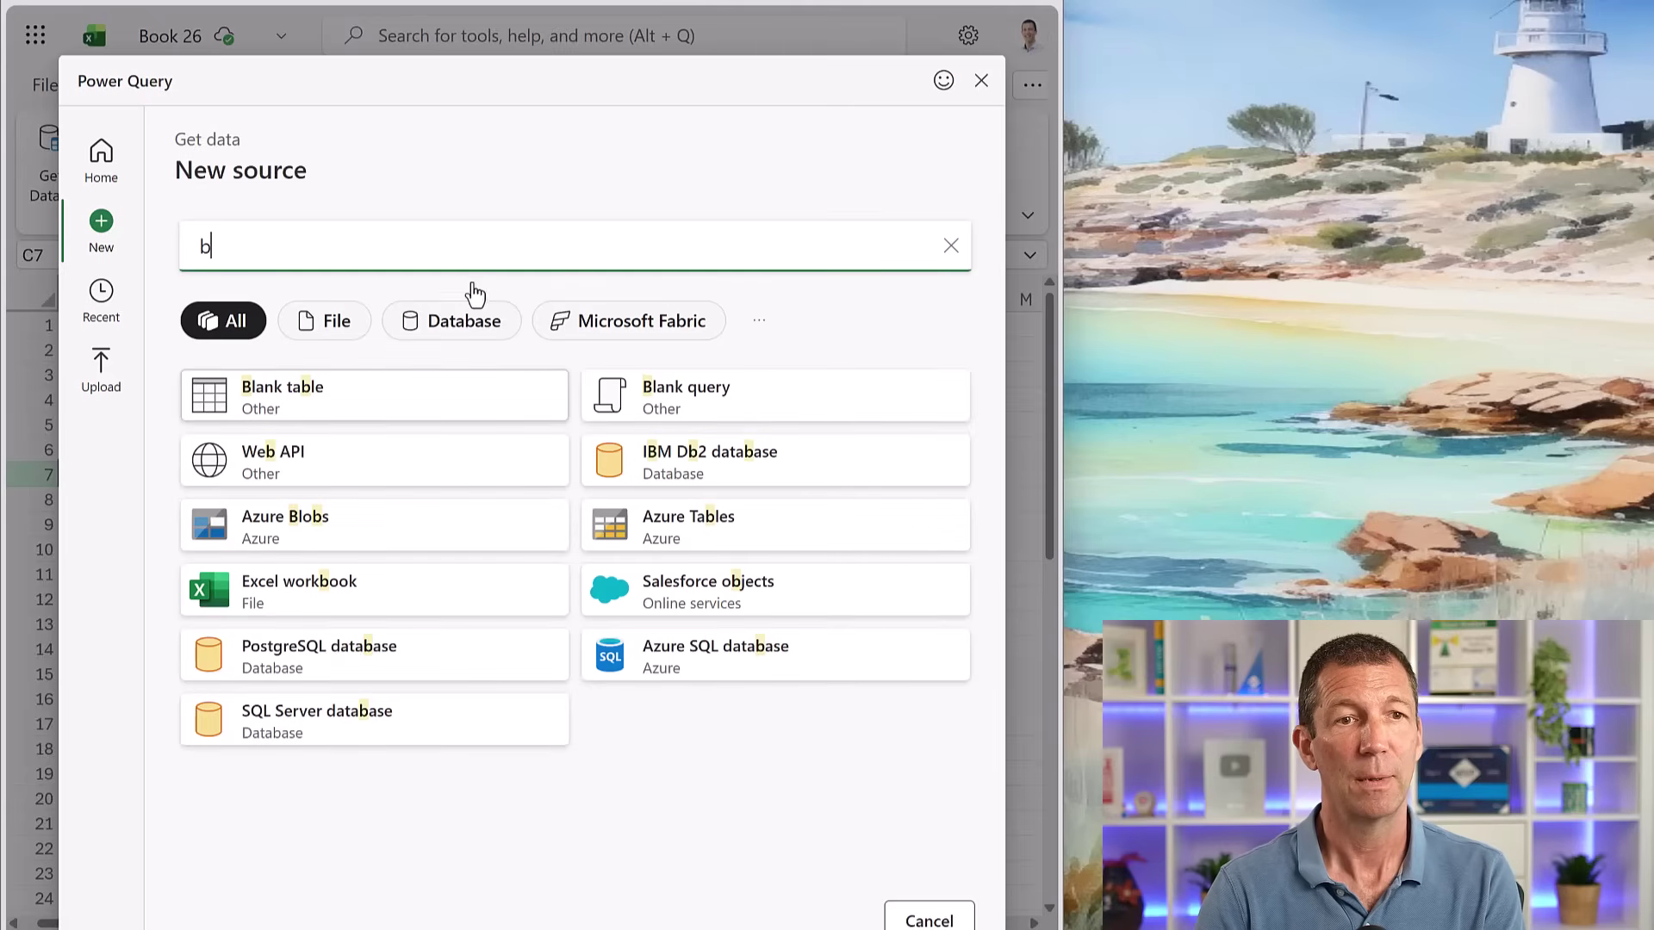
Step: Start a blank query and replace its empty Source quotes with Excel.CurrentWorkbook()
left_click(709, 399)
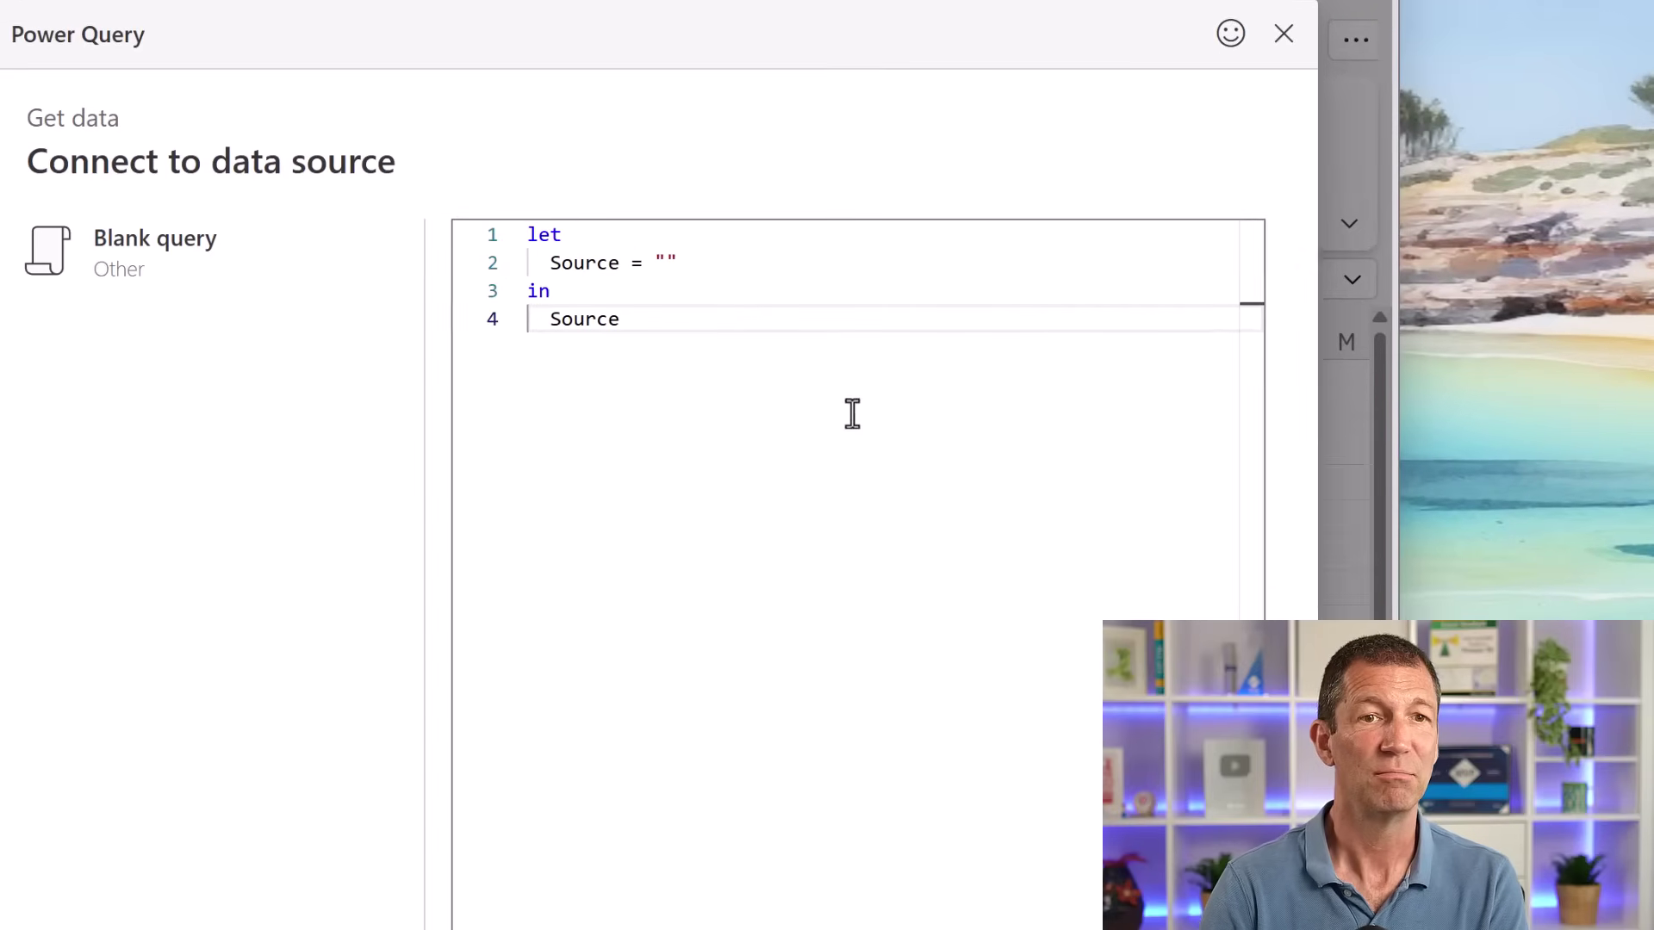
left_click(730, 263)
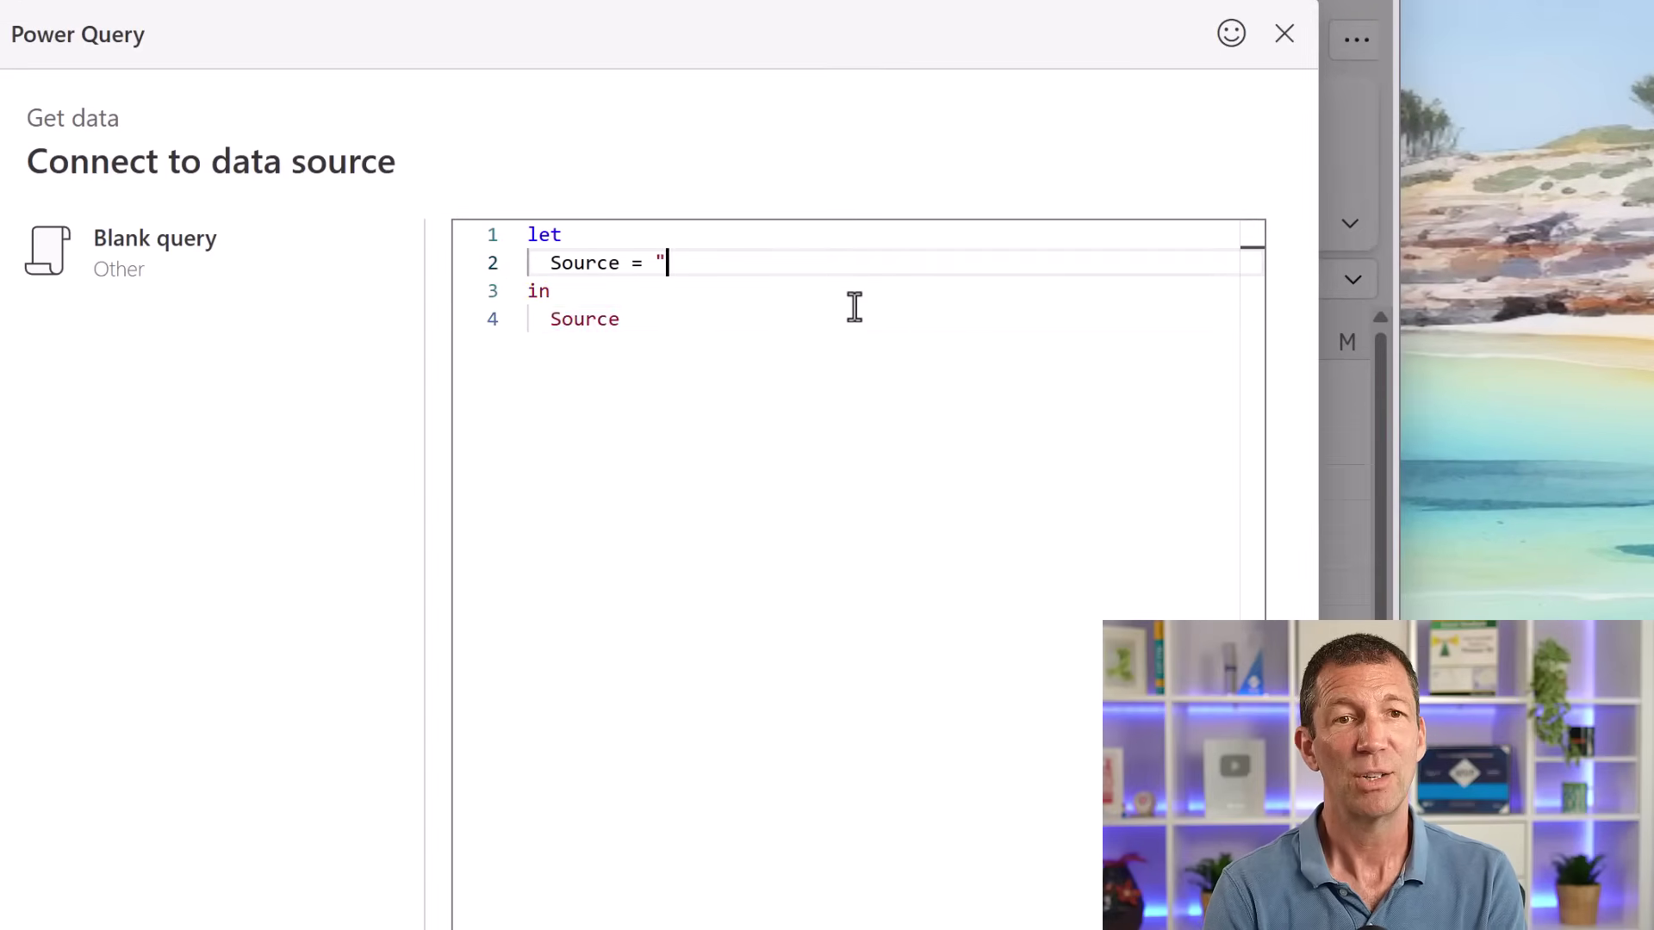
key("BackSpace")
type("Exce")
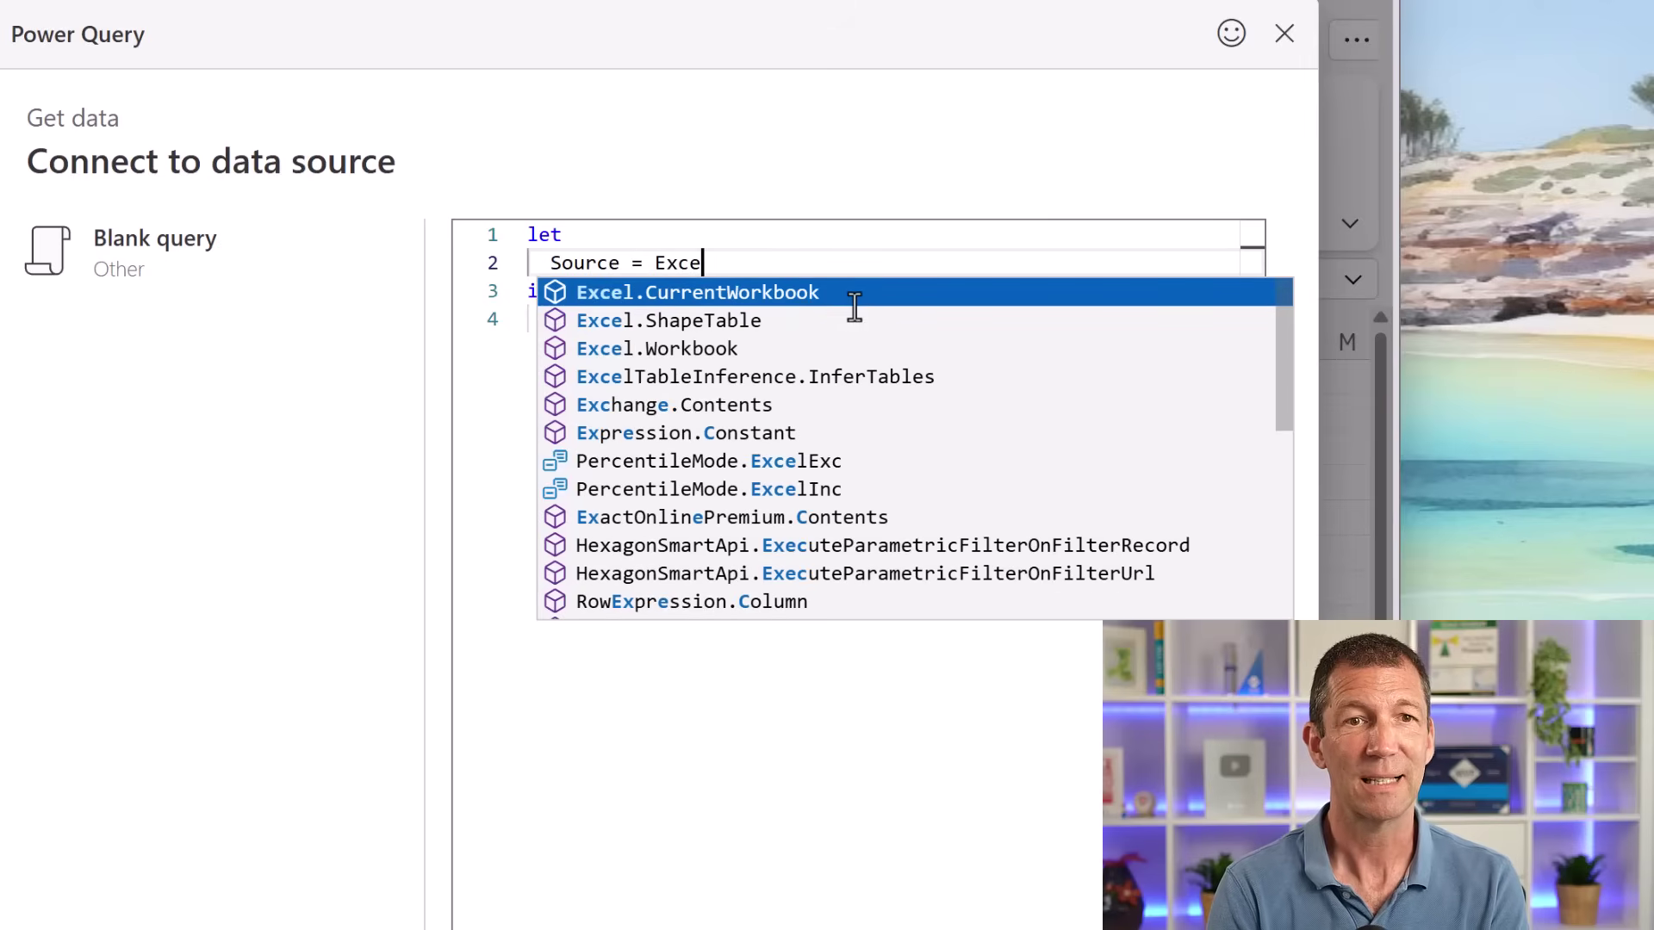
type("l")
key("Tab")
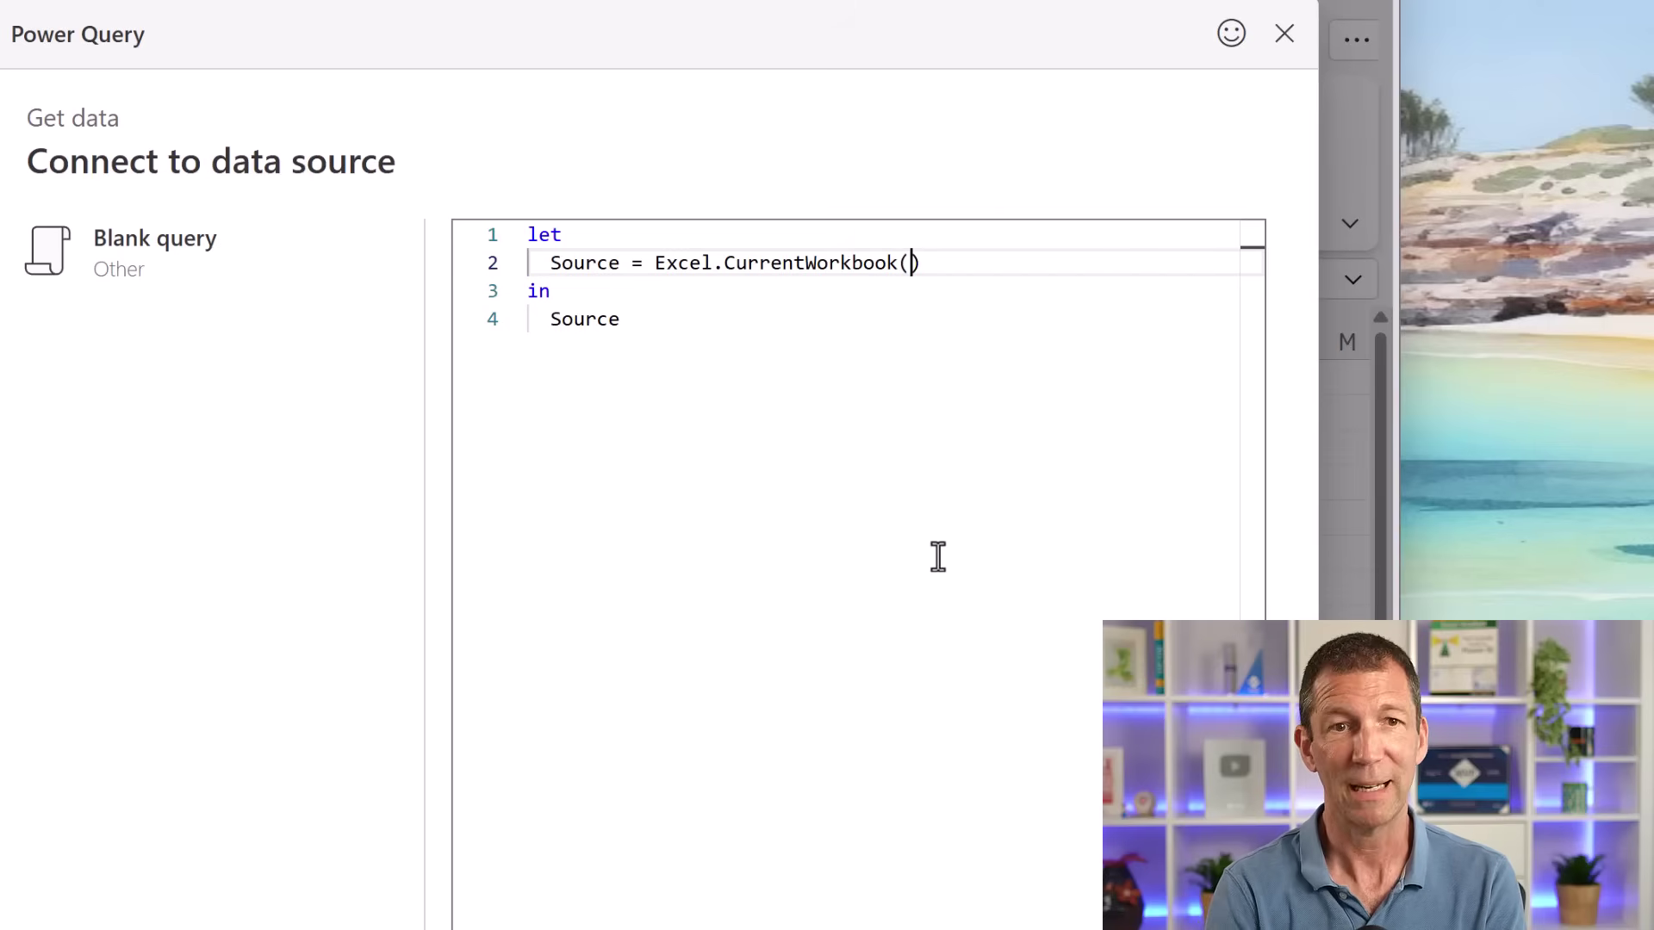
key("Escape")
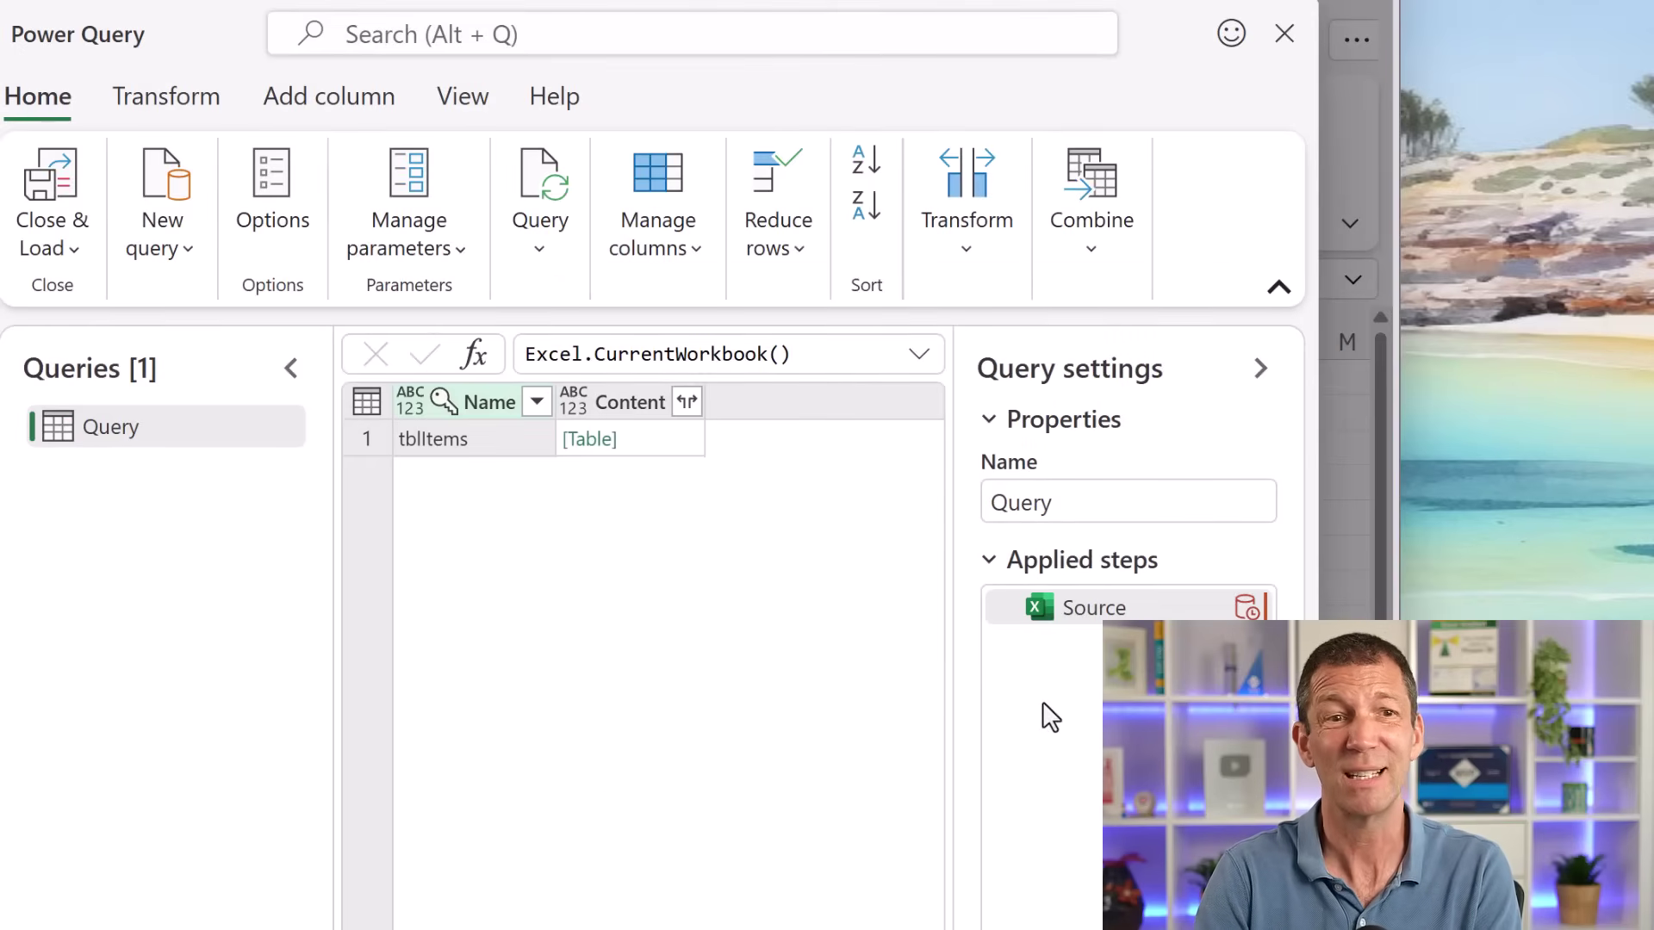
Step: Open tblItems' [Table] content to preview Items A–D with Costs 1–4
left_click(589, 440)
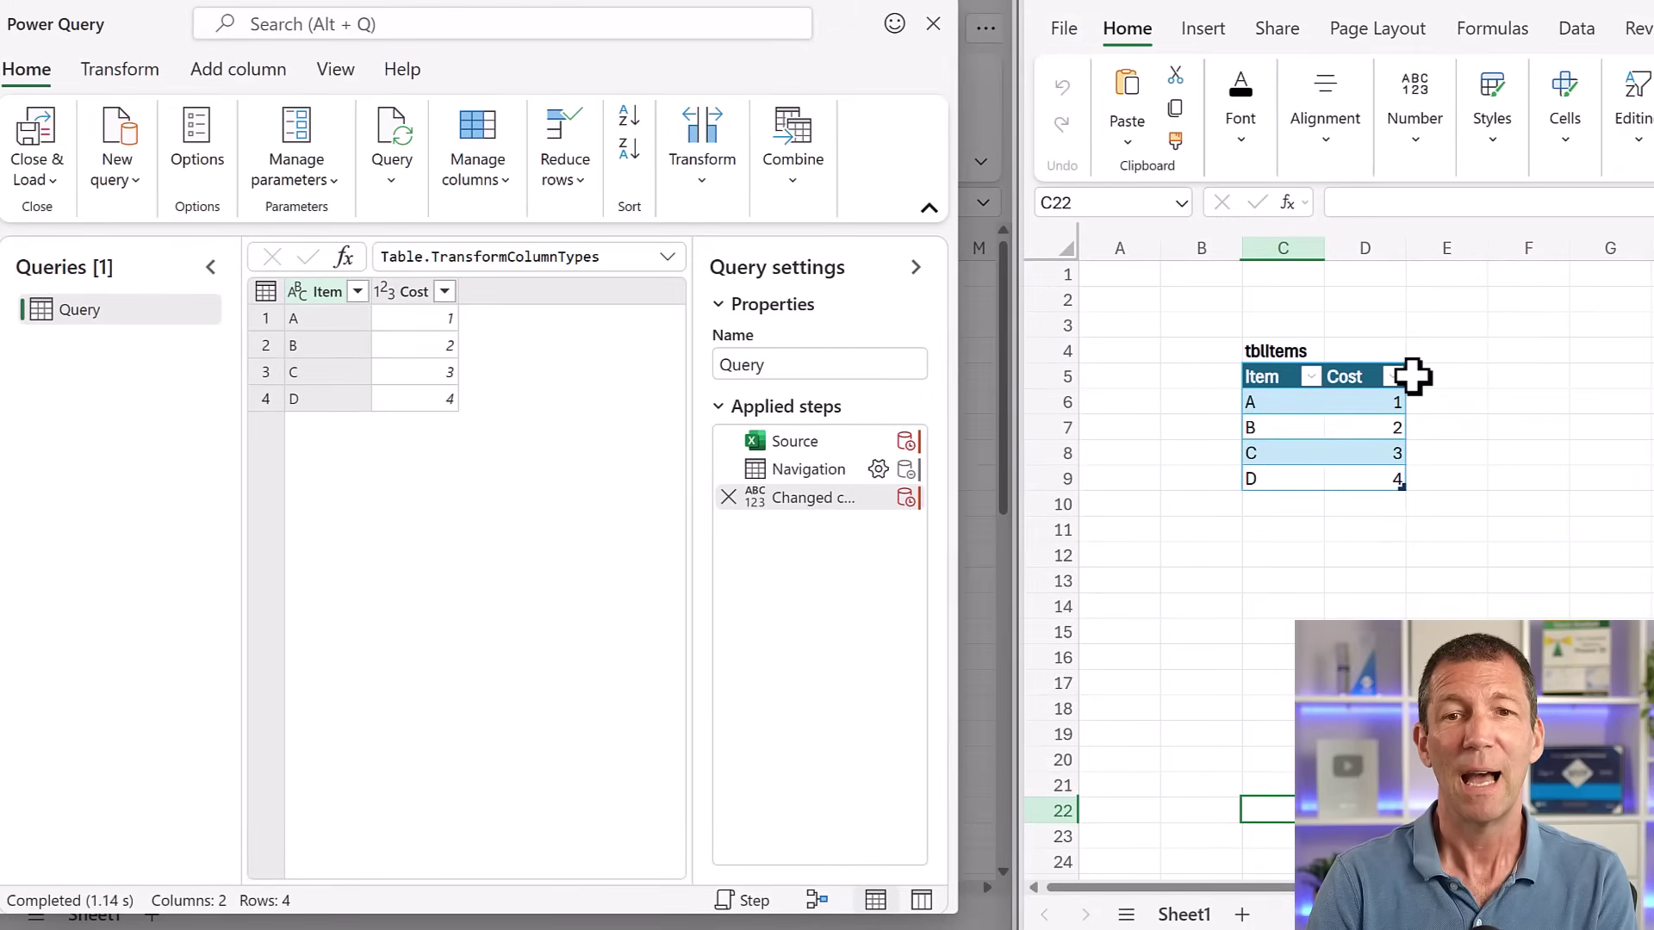
Step: Add item E below D in tblItems and refresh the query preview
left_click(1280, 505)
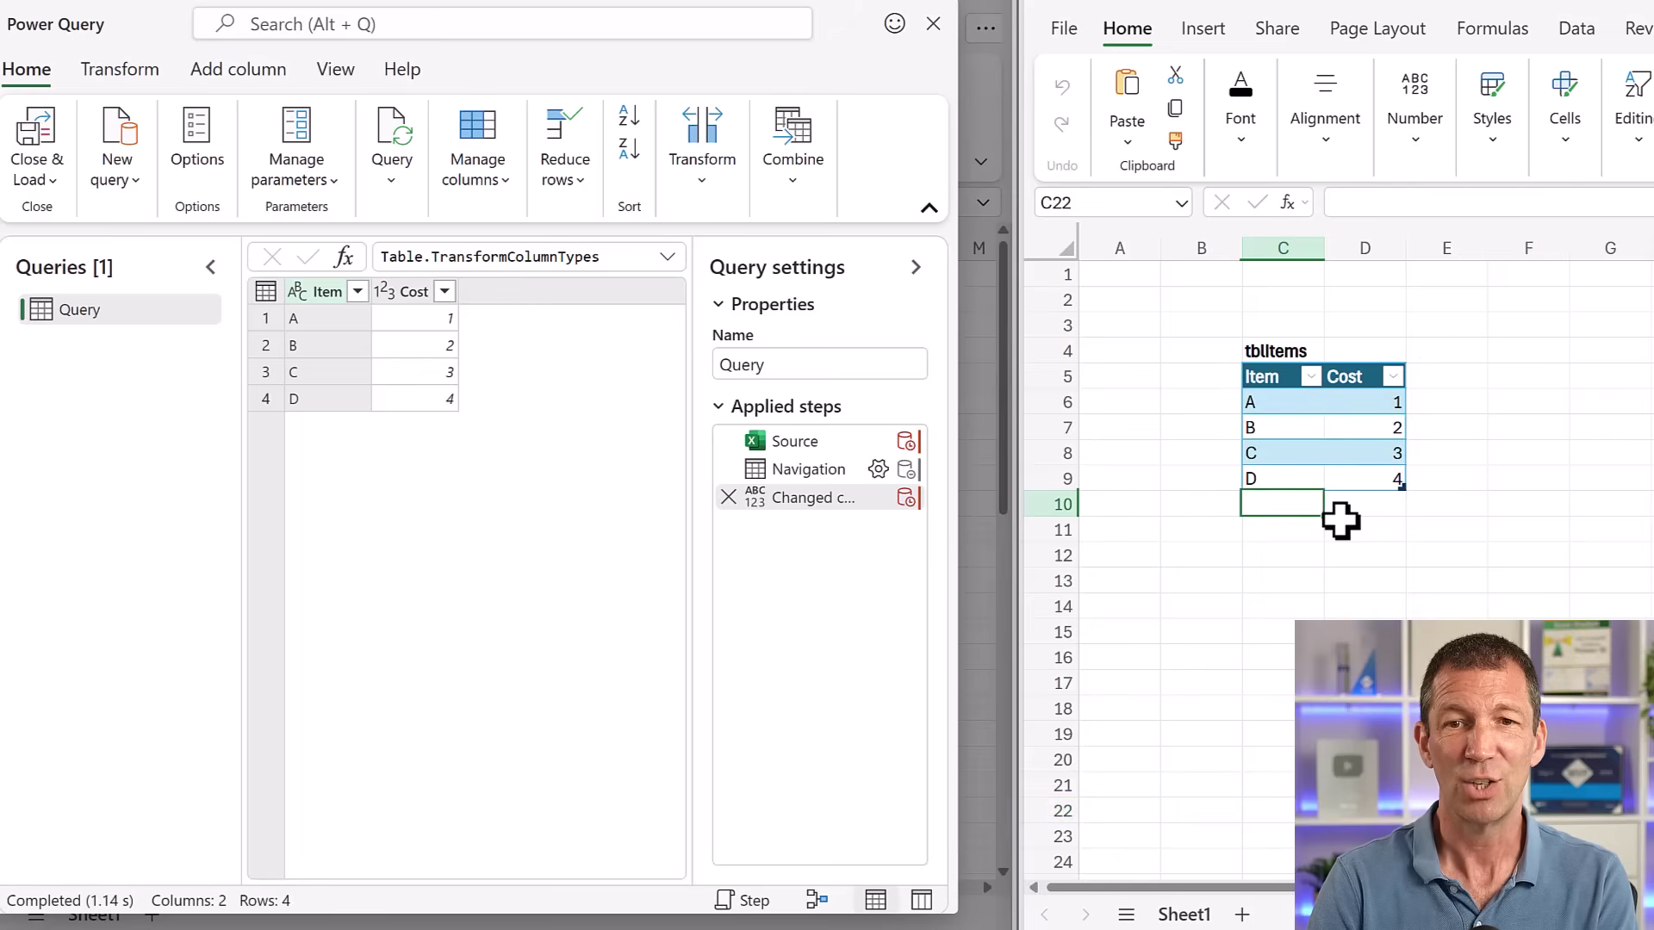
type("E")
key("Return")
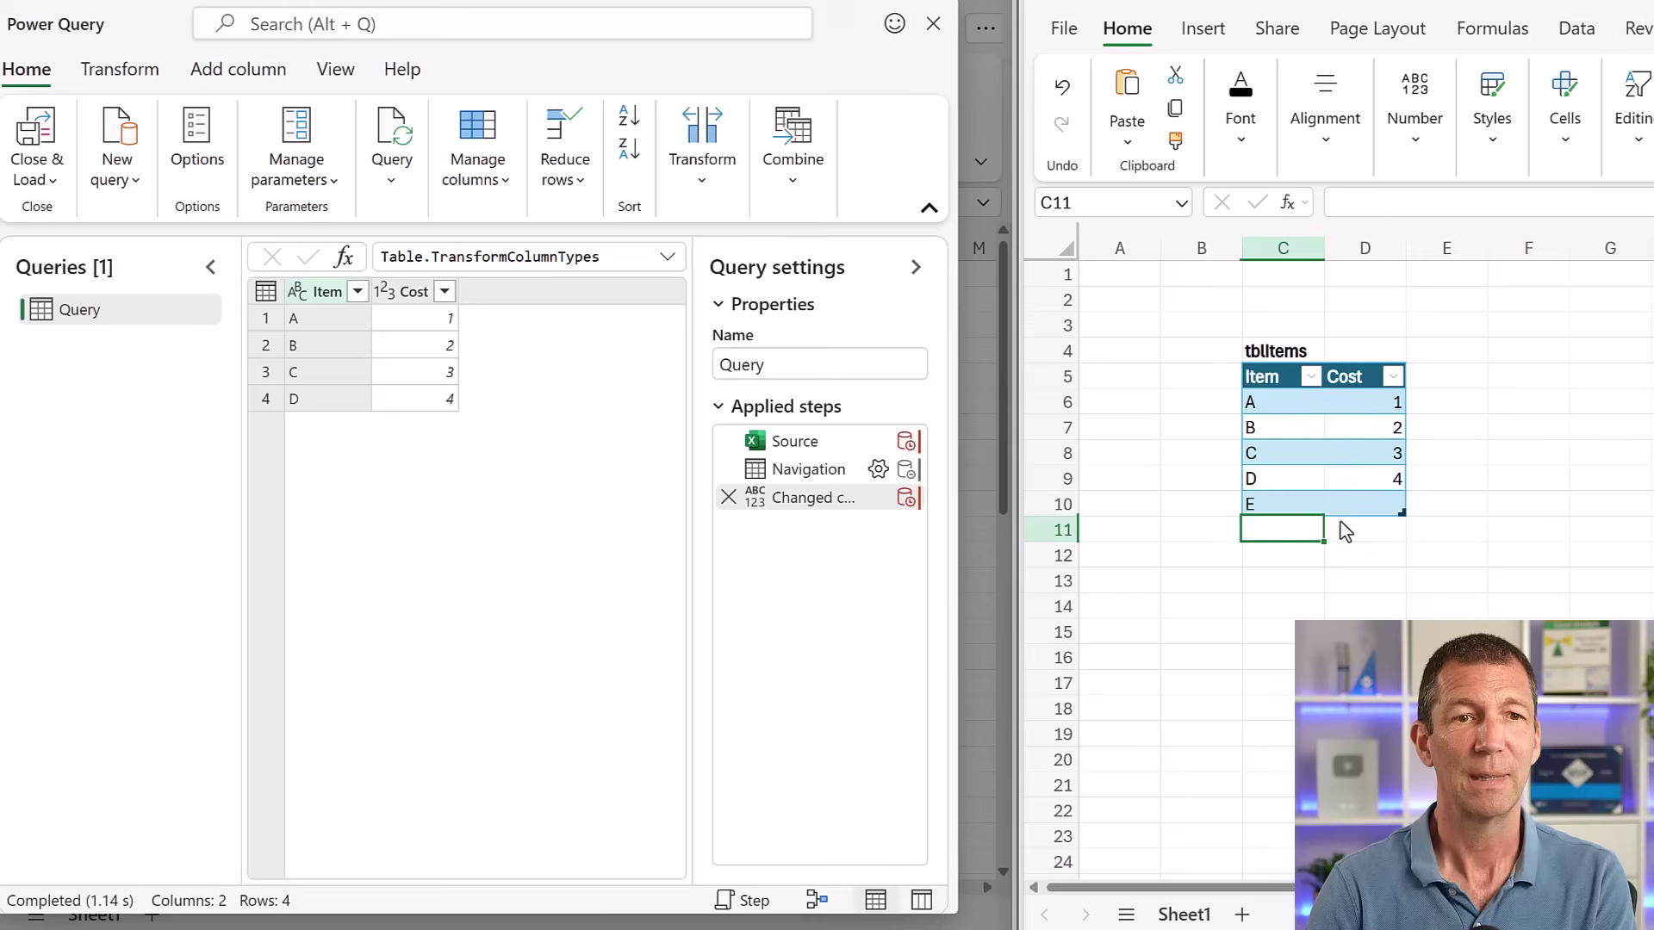
left_click(392, 161)
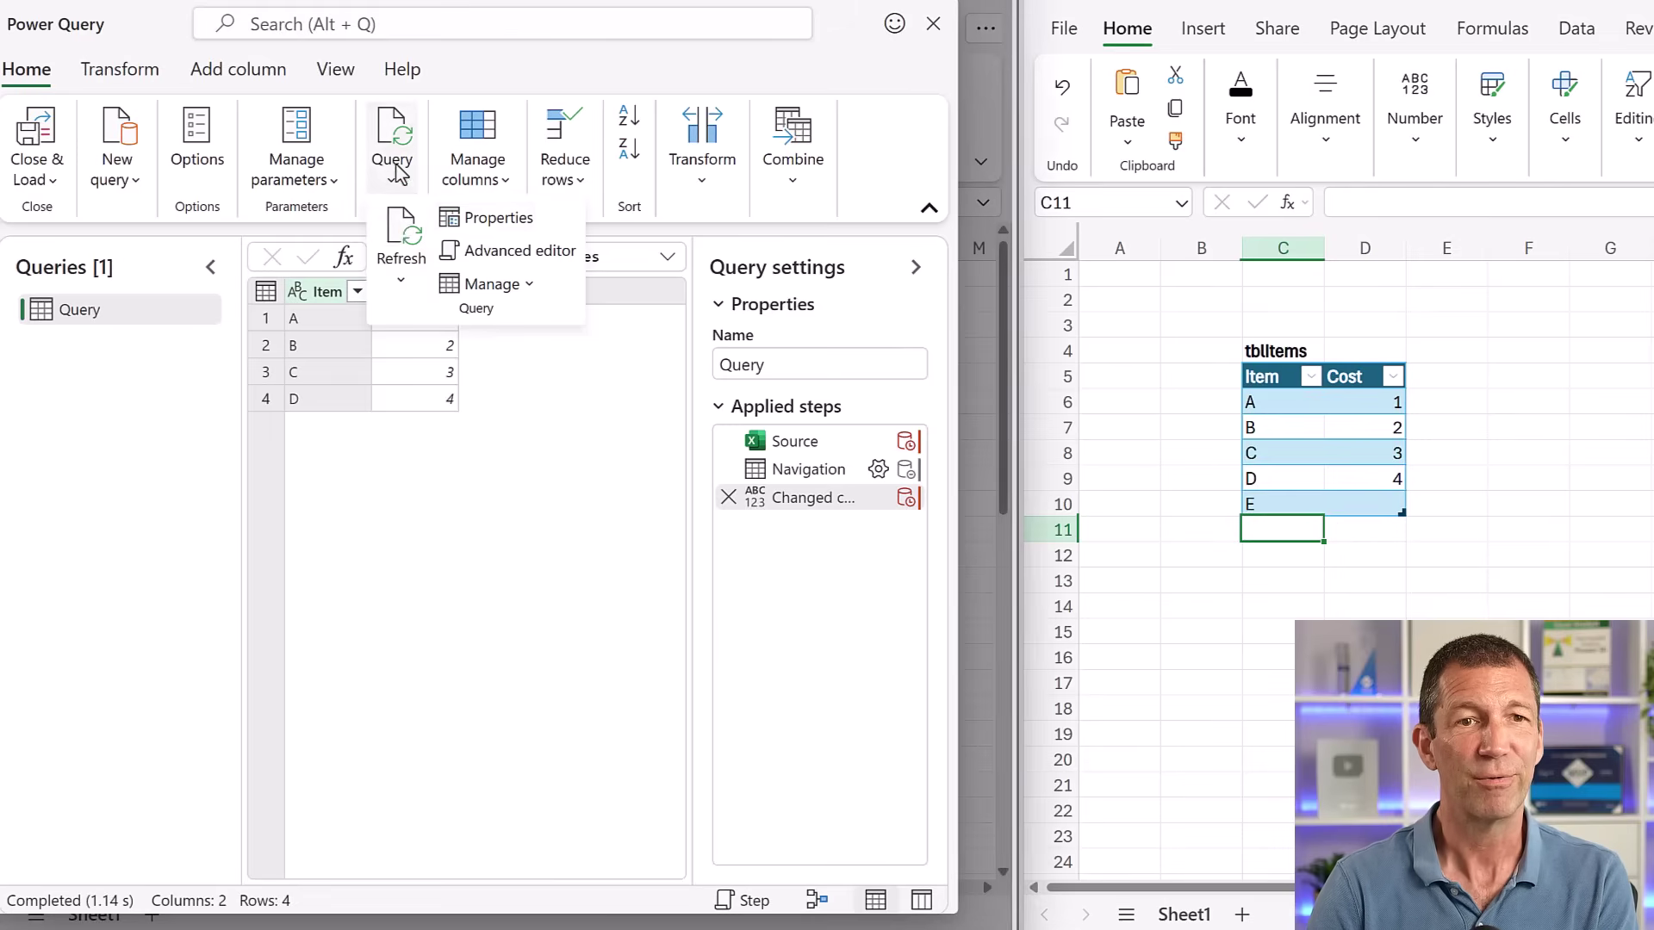
left_click(402, 256)
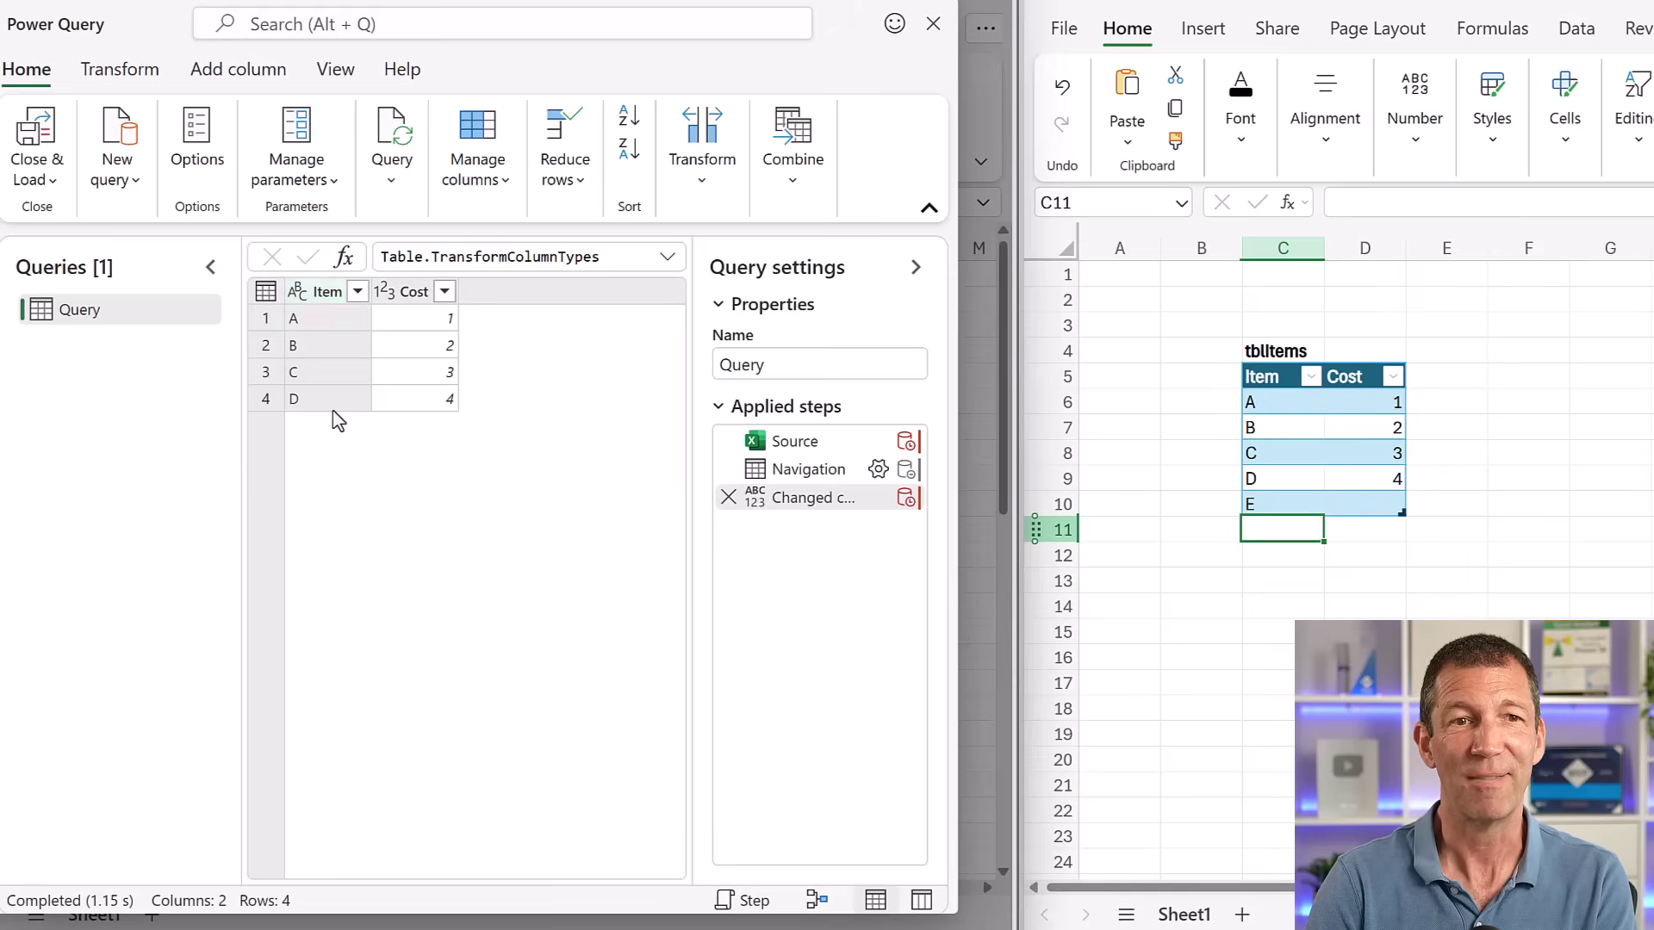
Step: Return to the worksheet and select cell G5 for the NEw entry
left_click(1462, 572)
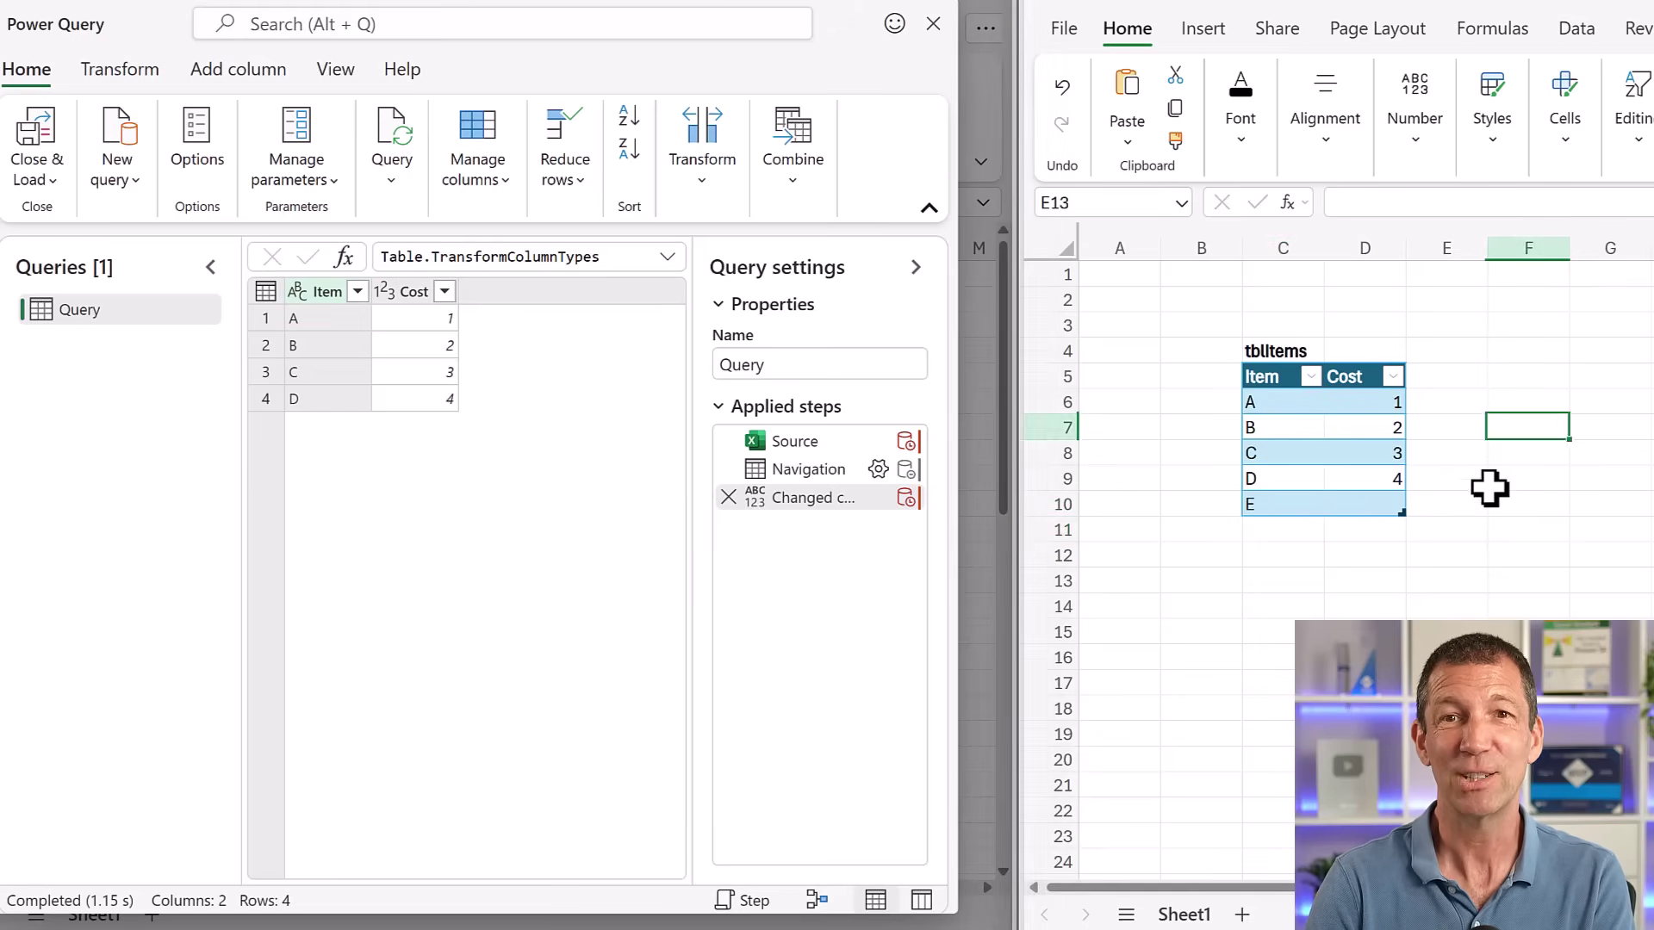
left_click(1484, 453)
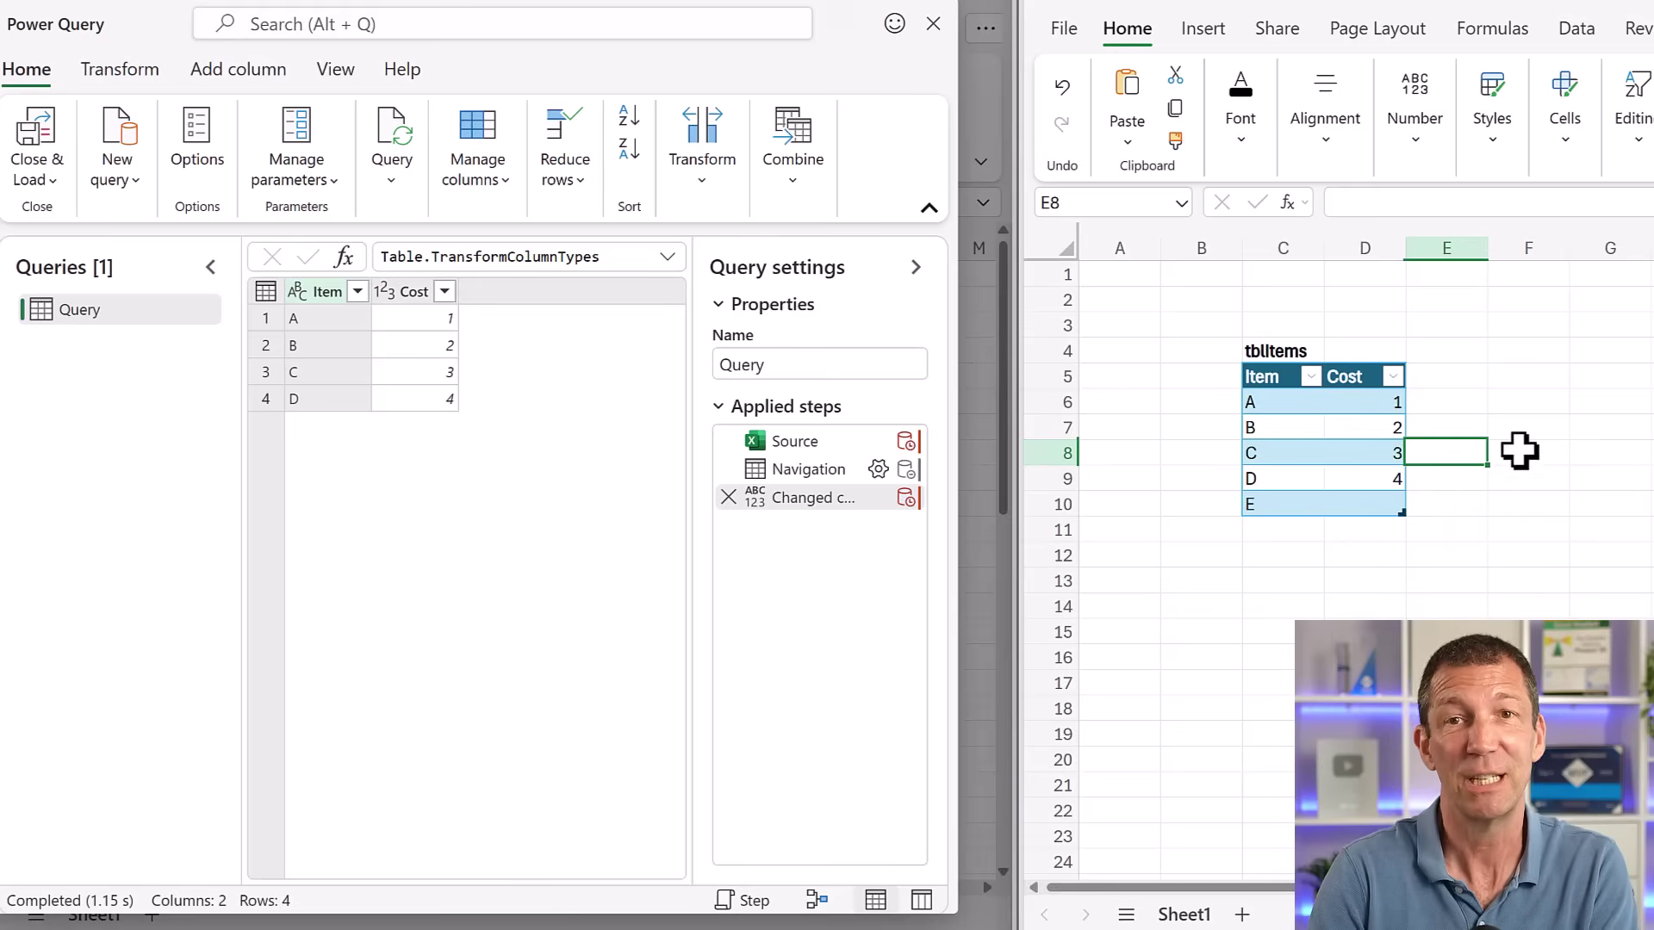
left_click(1586, 390)
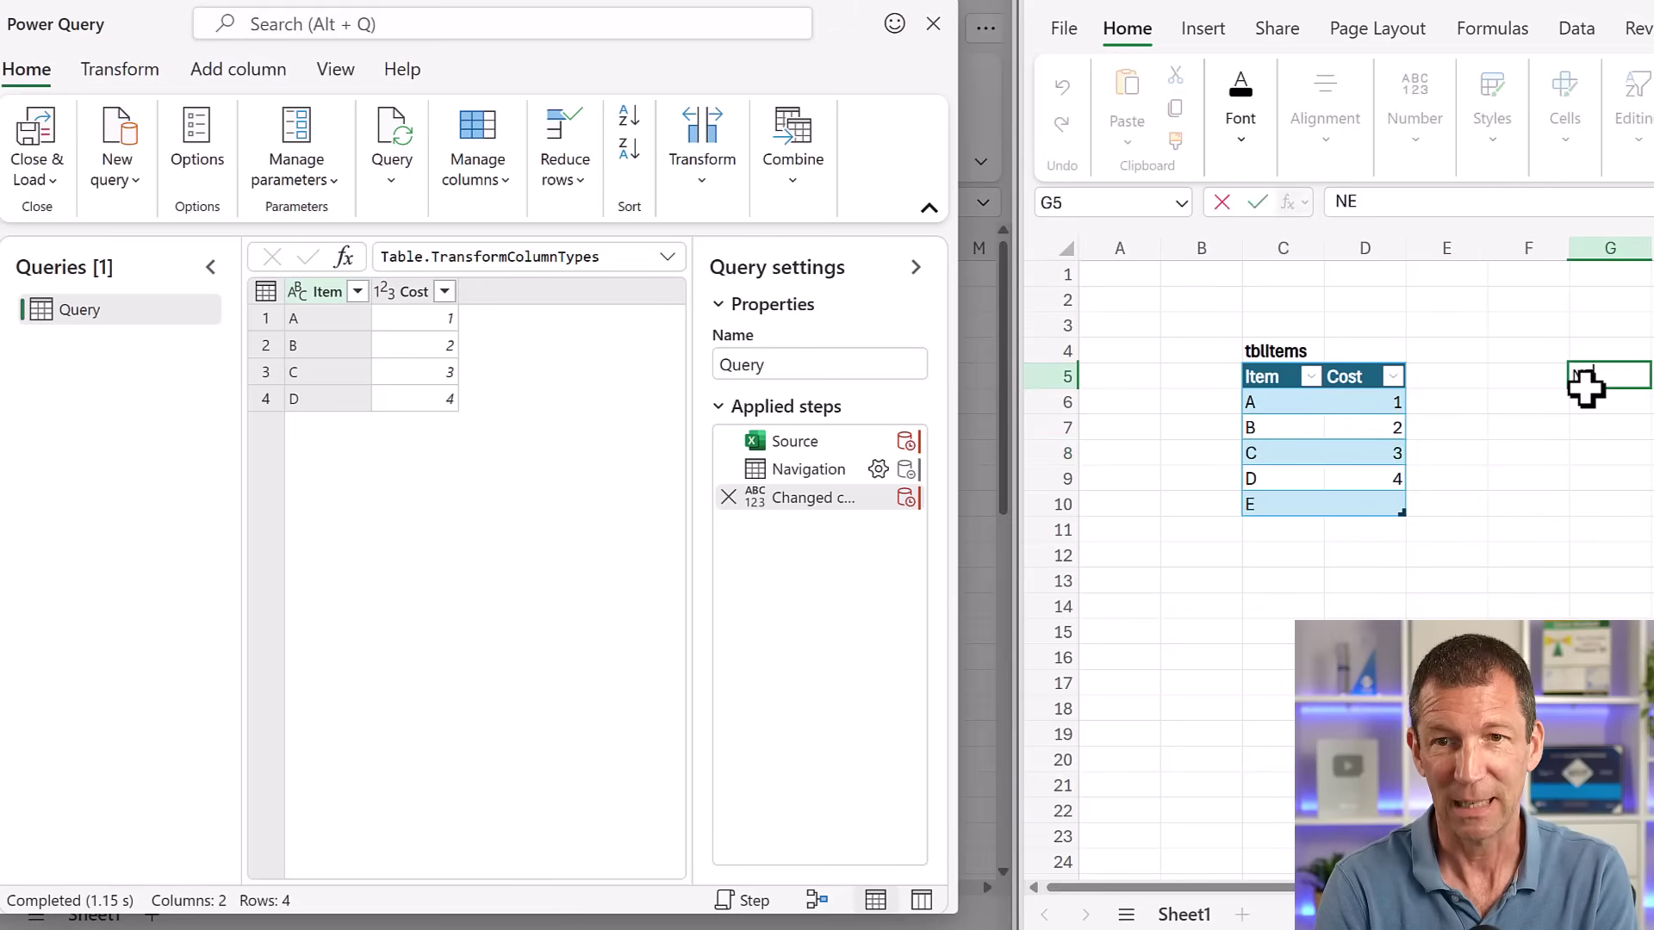
type("NEw")
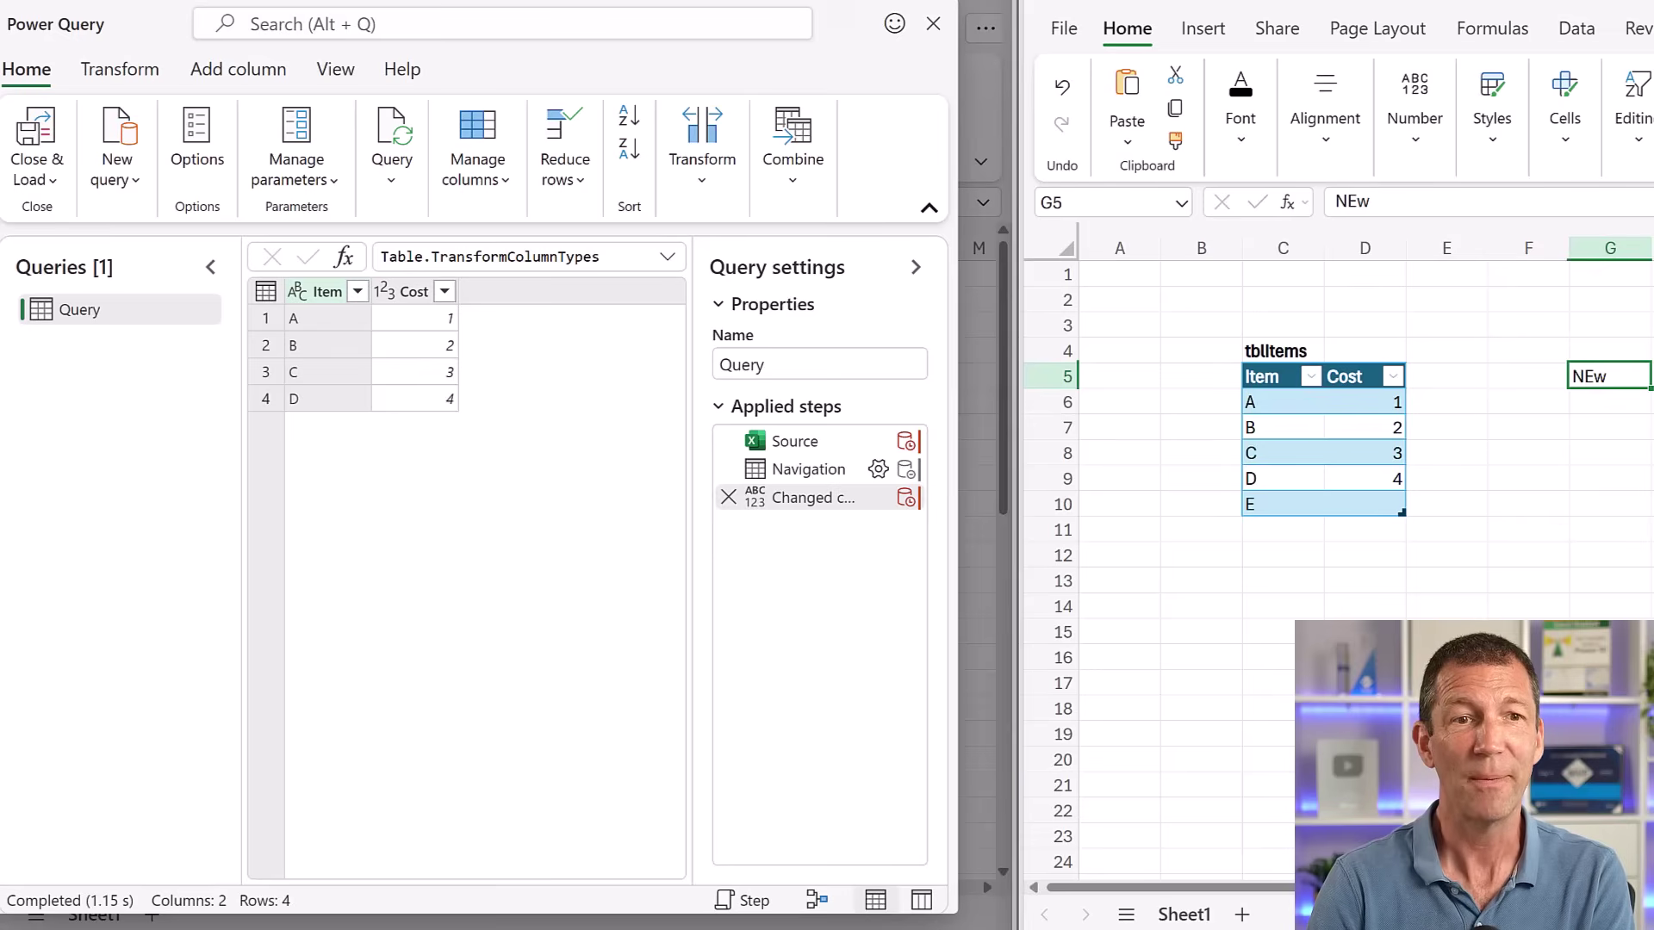
Step: Add a sheet named TEST, return to the tblItems sheet, and refresh the query again
left_click(1242, 914)
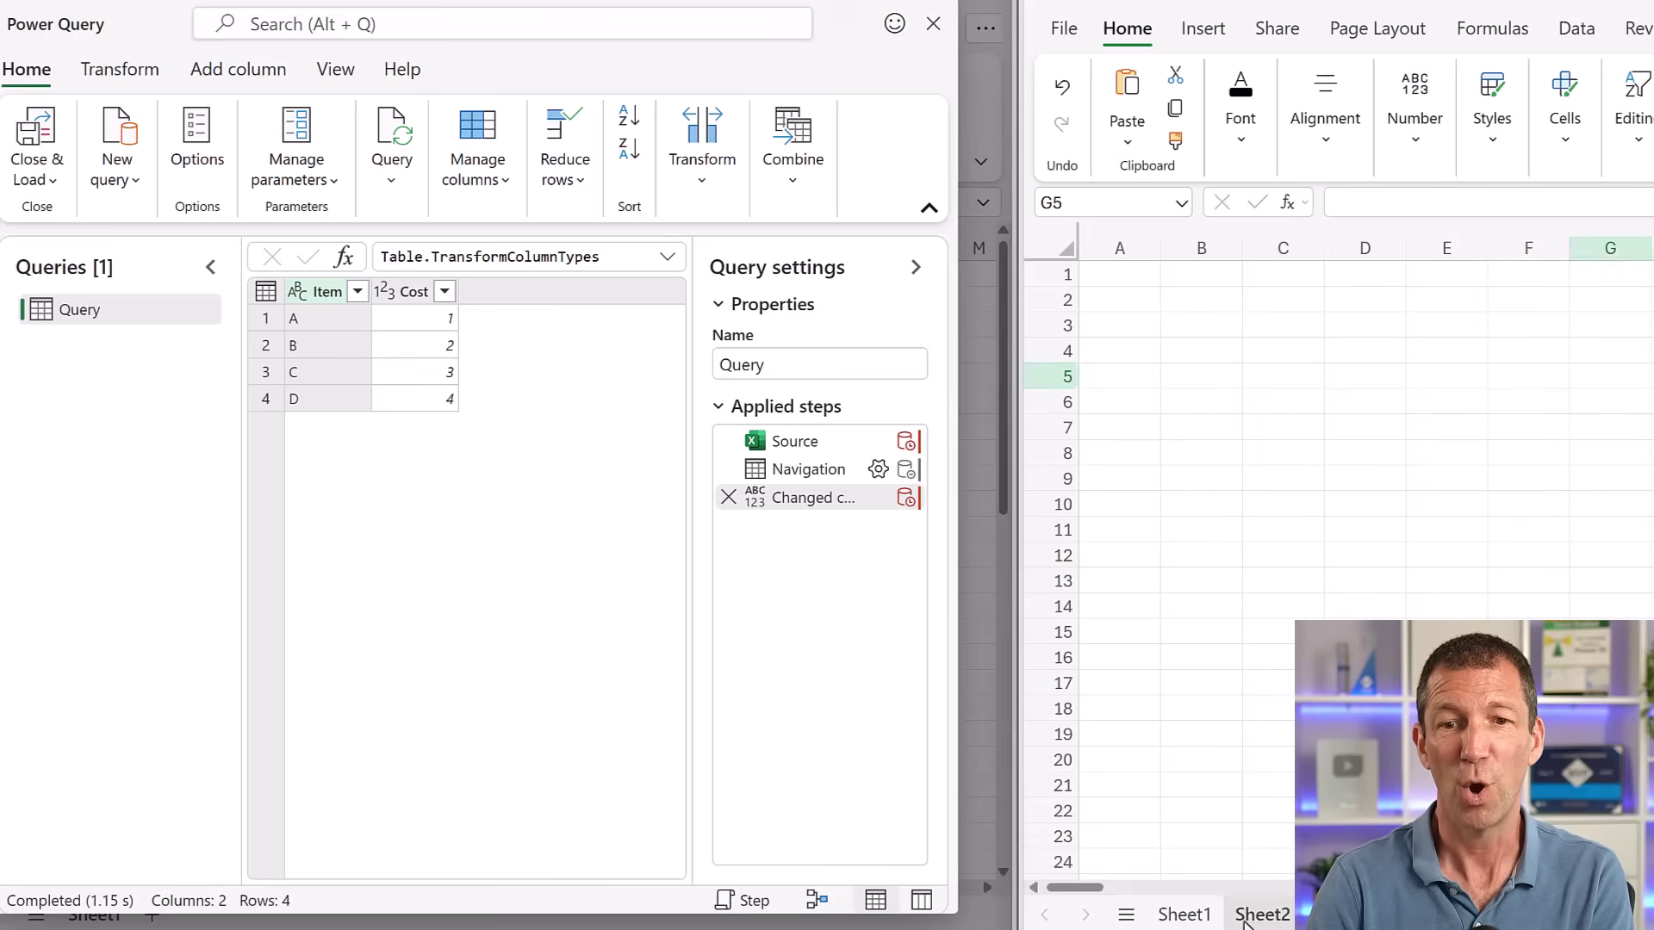
type("TEST")
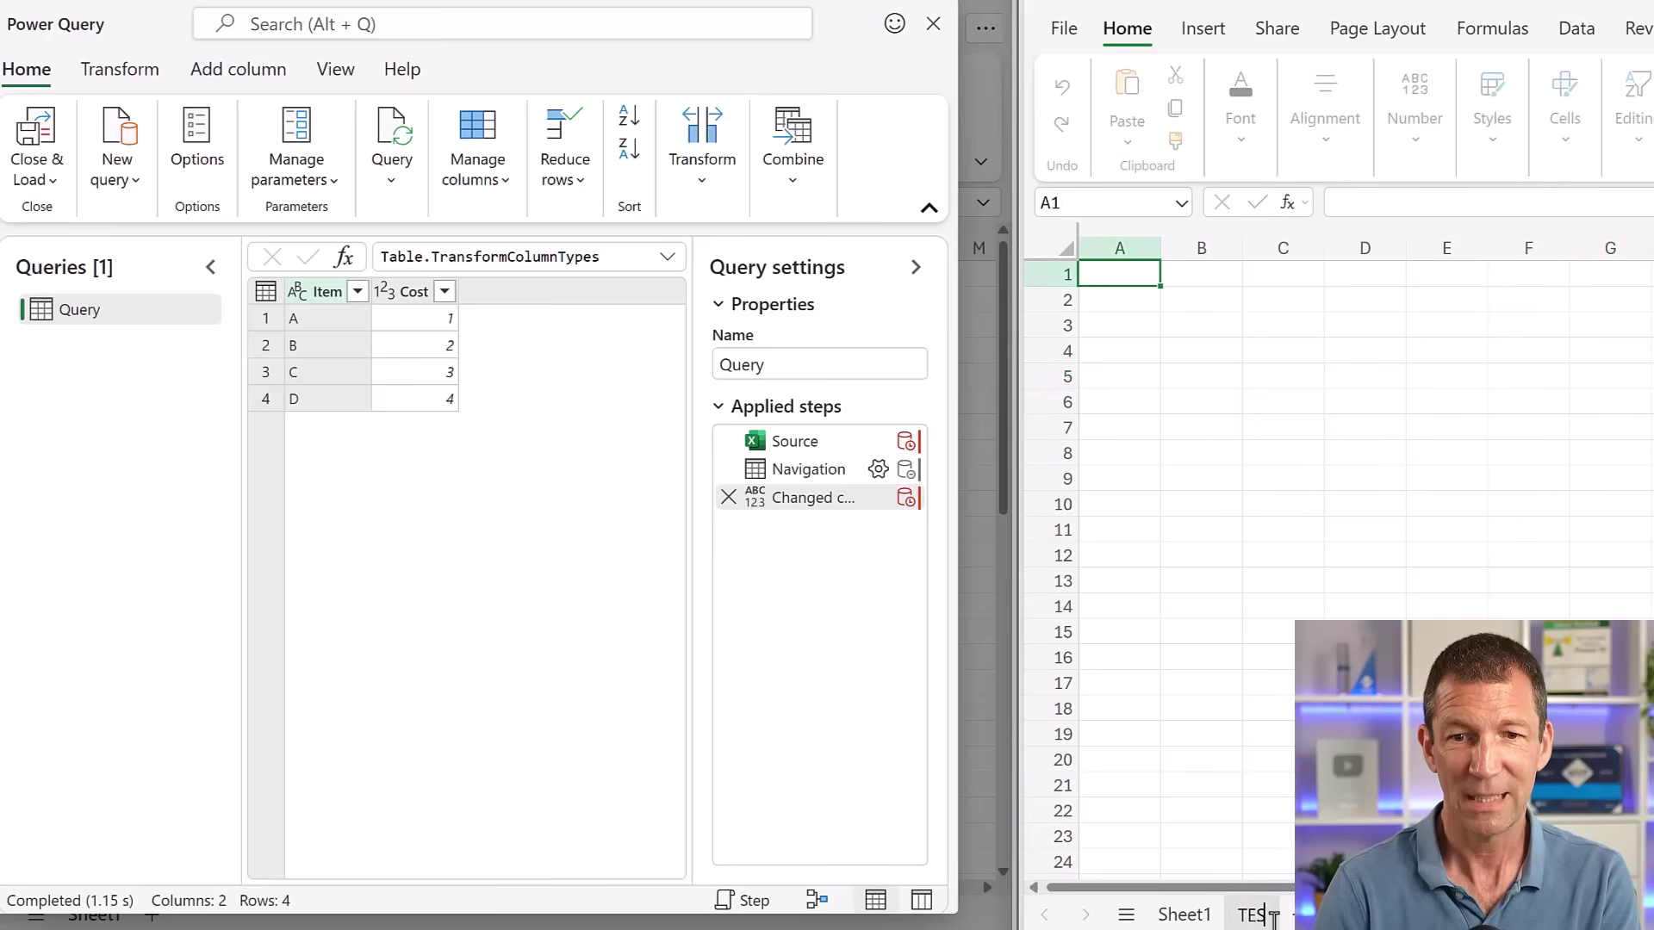
key("Return")
left_click(1182, 913)
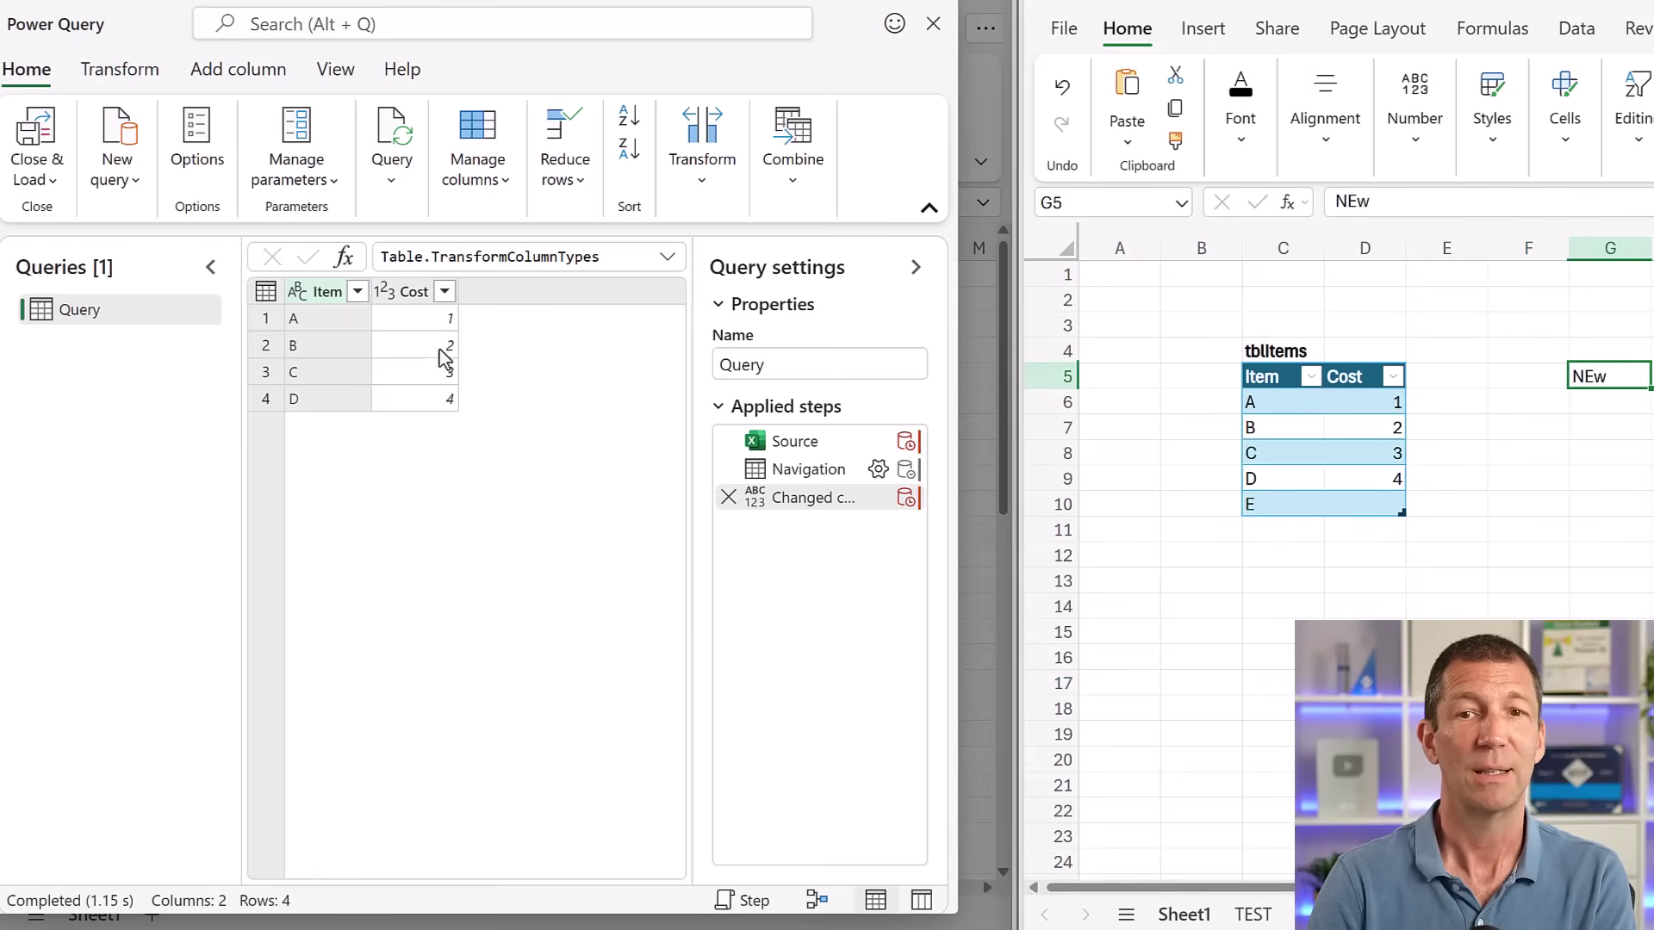
left_click(391, 166)
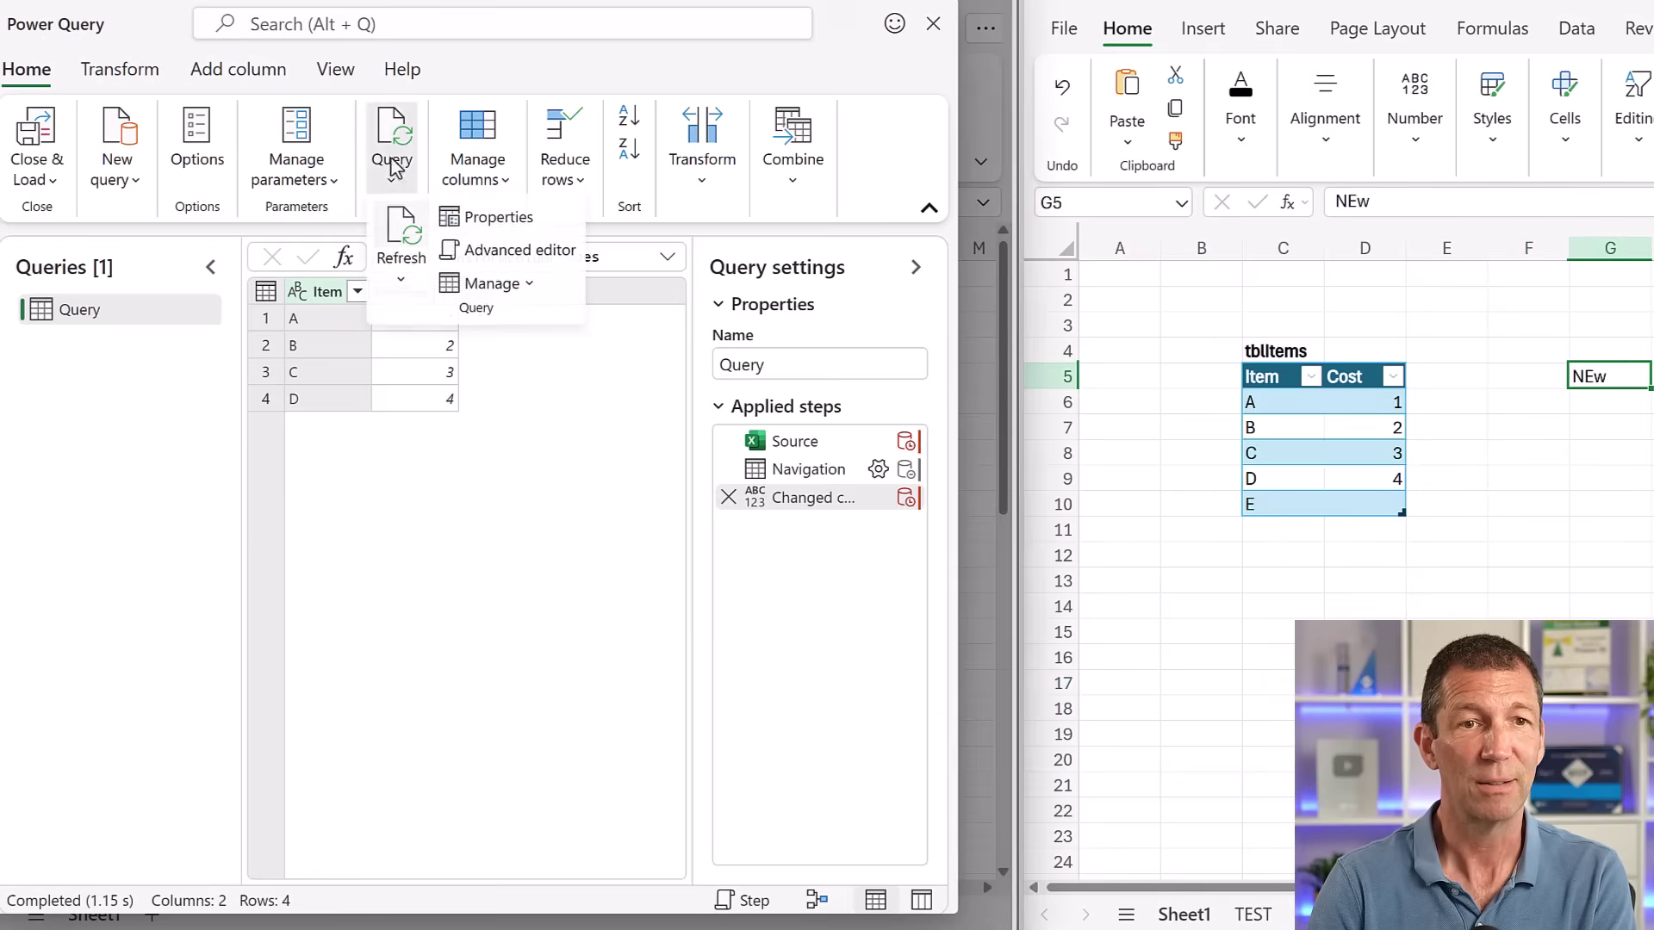
left_click(400, 251)
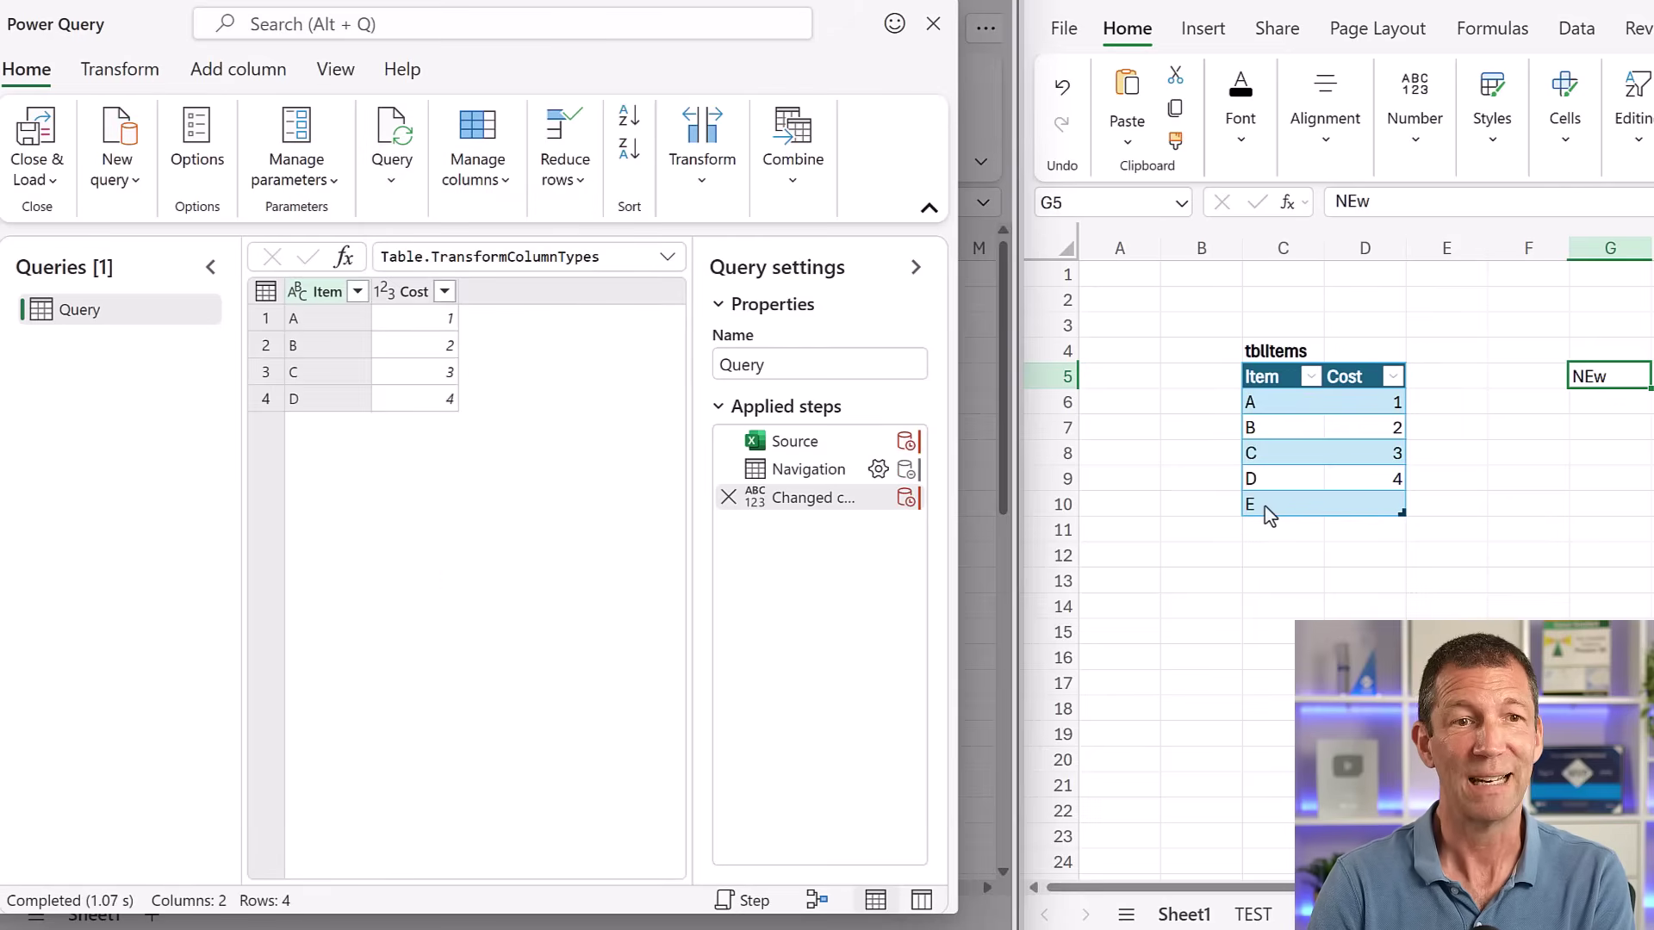
Step: Enter 99 as item E's Cost in D10 and close the query editor
left_click(1361, 504)
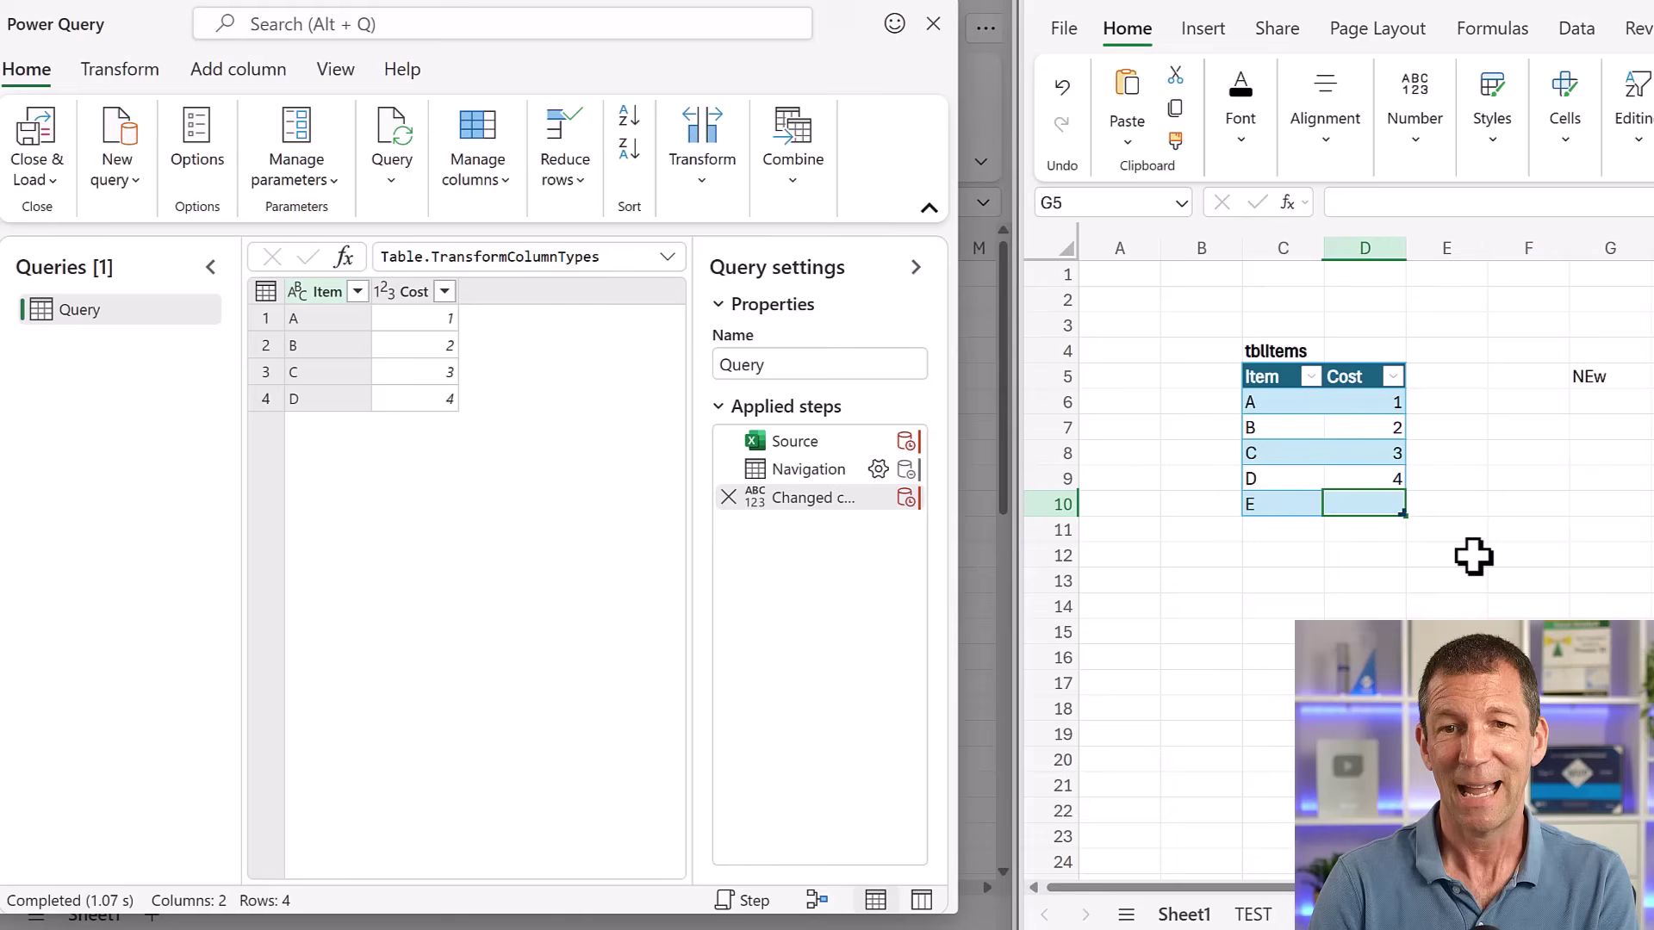
type("99")
key("Return")
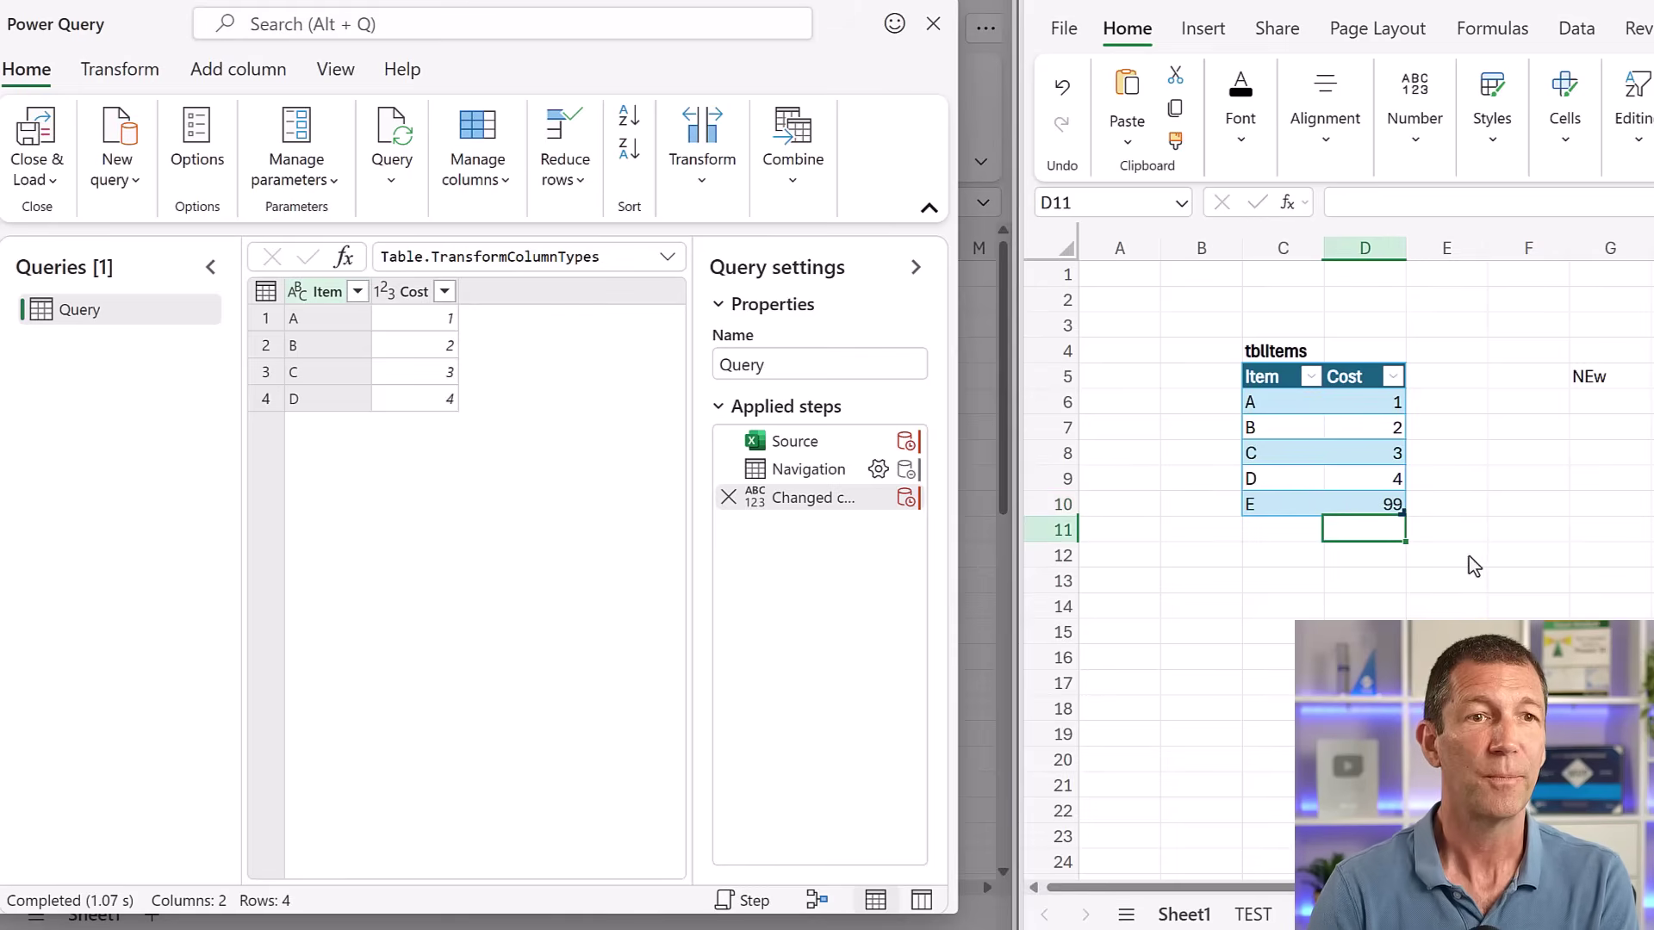
left_click(52, 154)
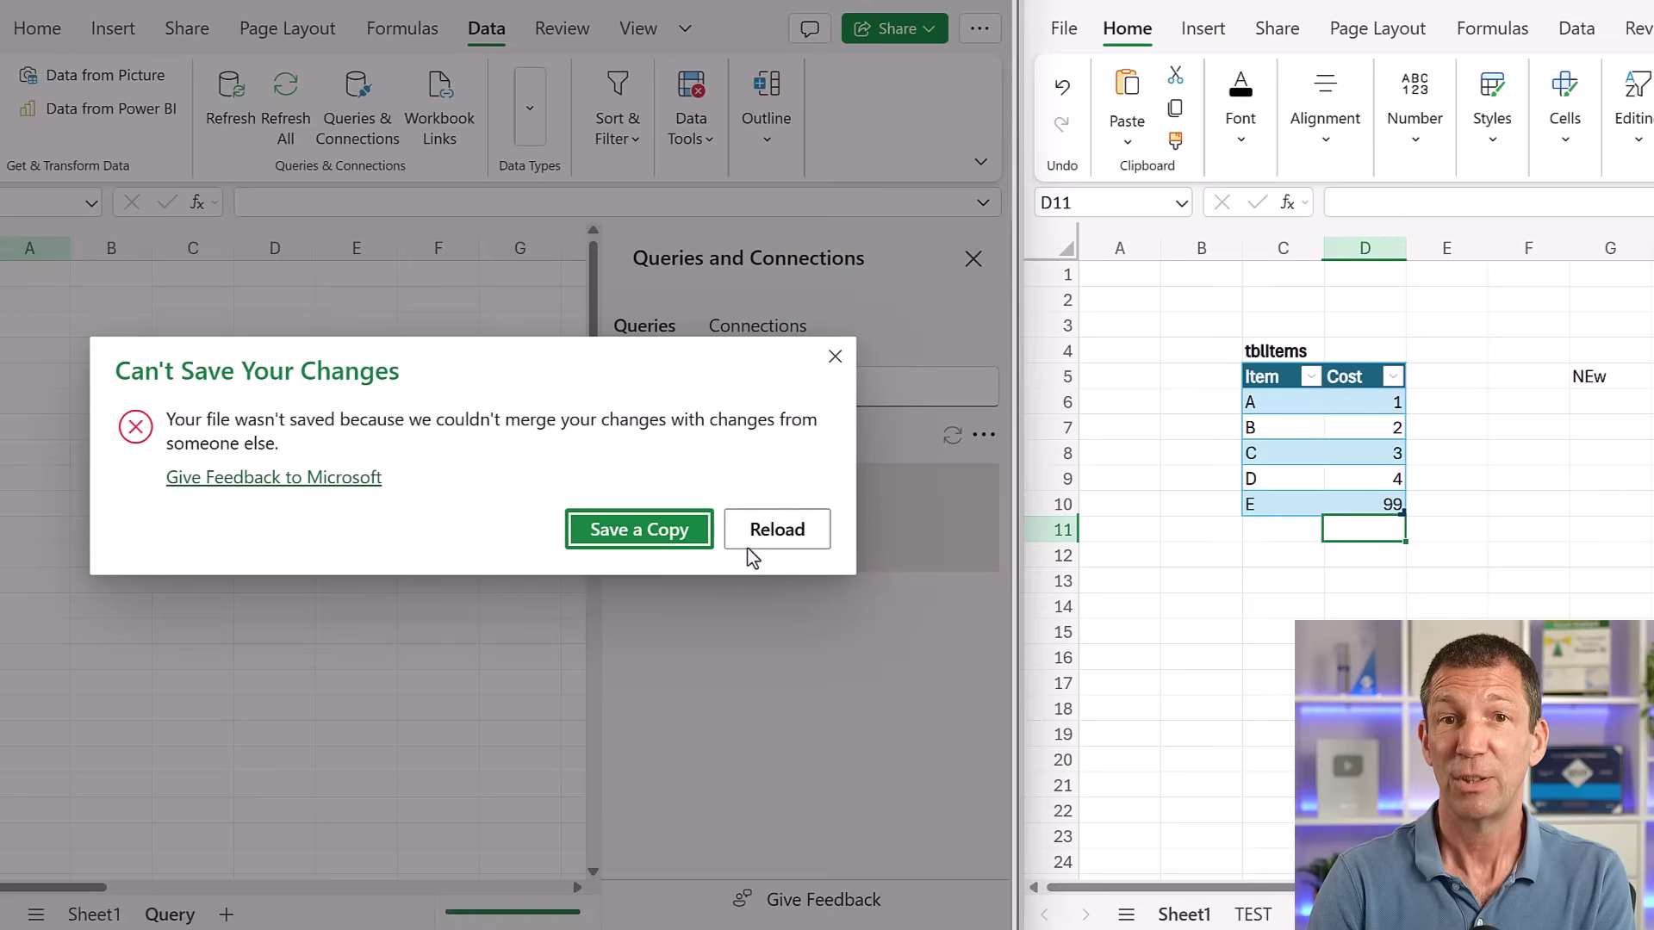
Step: Reload the workbook after the save conflict and check the TEST and Sheet1 tabs
left_click(769, 536)
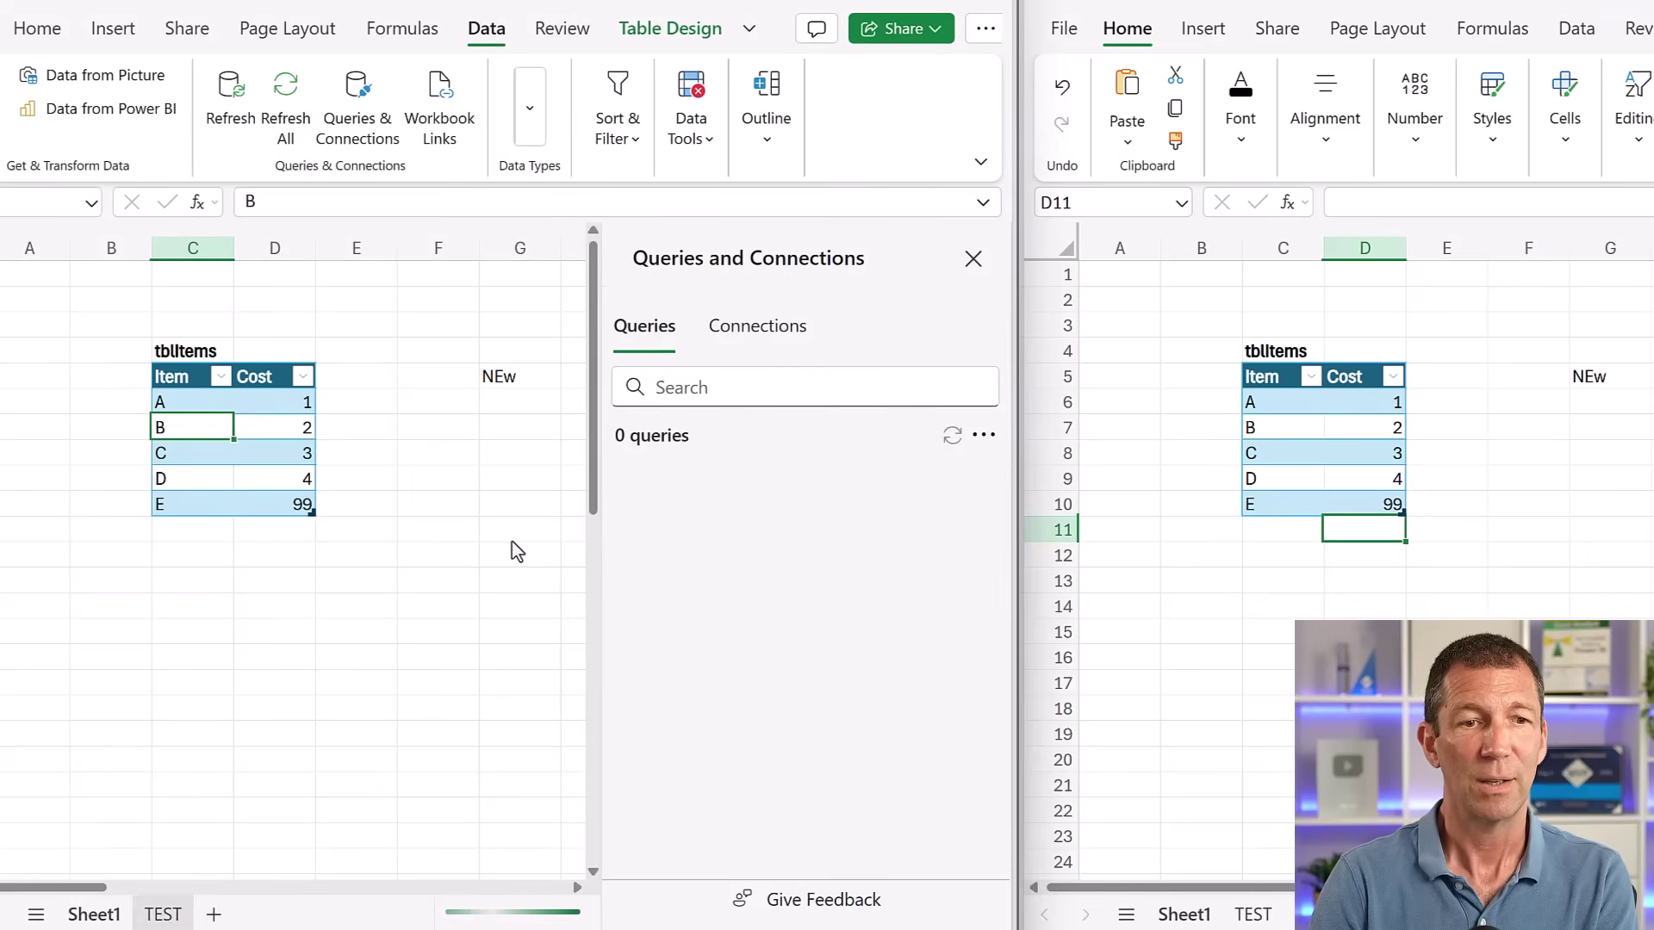
left_click(162, 915)
left_click(86, 913)
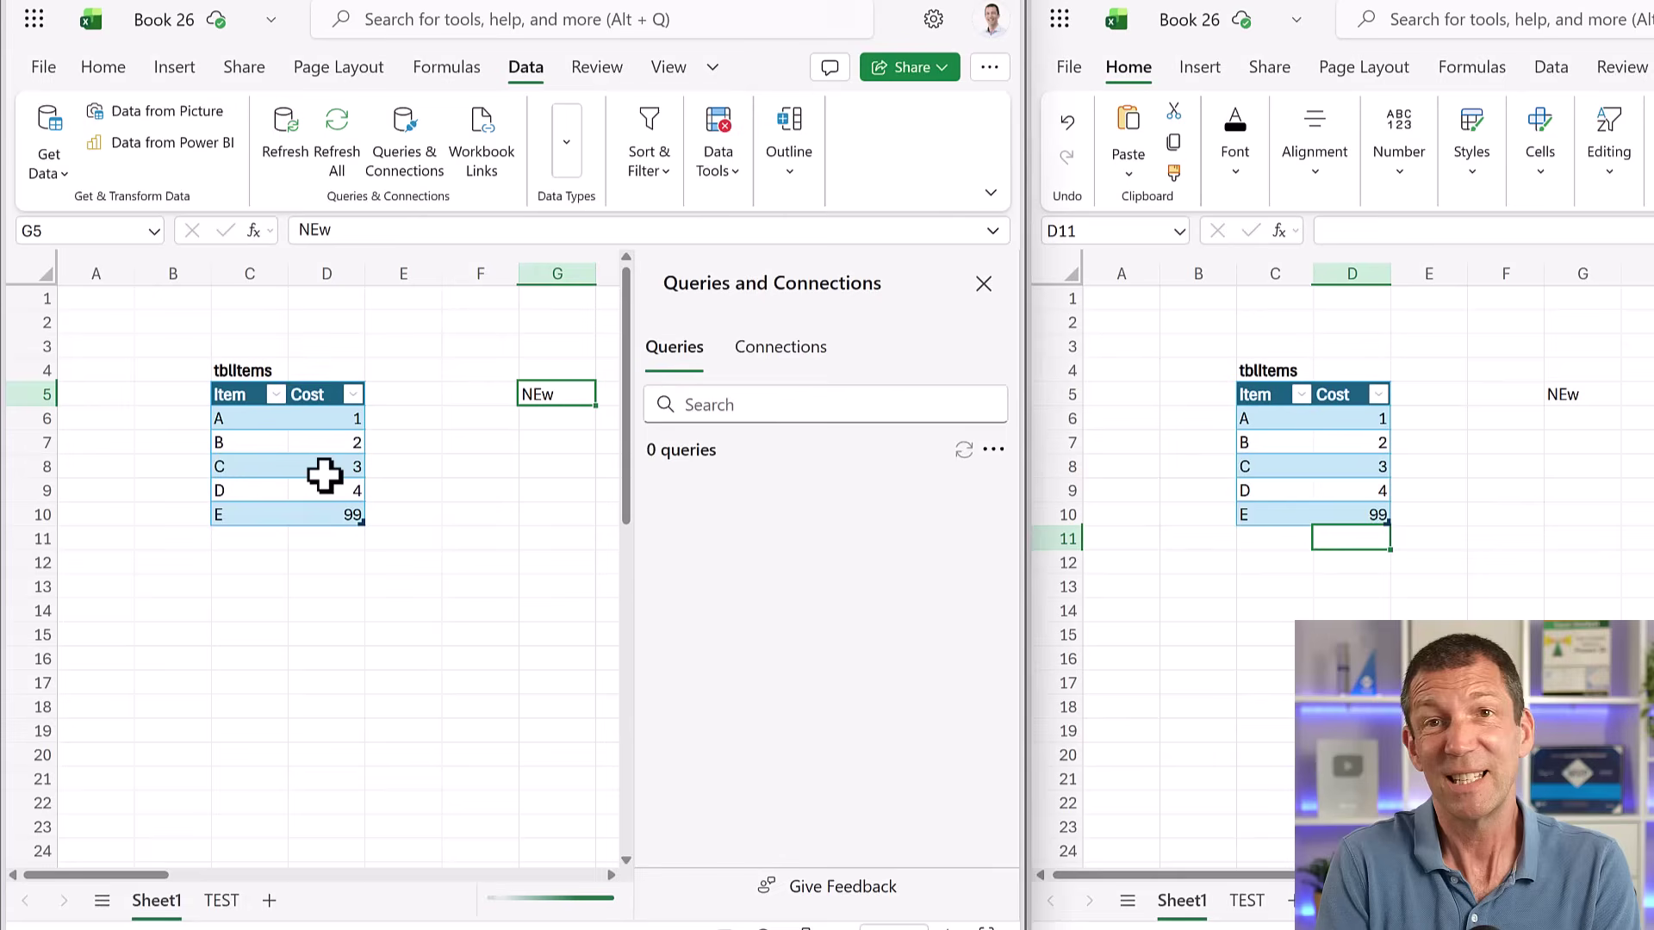
Step: Launch the Power Query editor and add a new blank query from the Queries pane
left_click(66, 175)
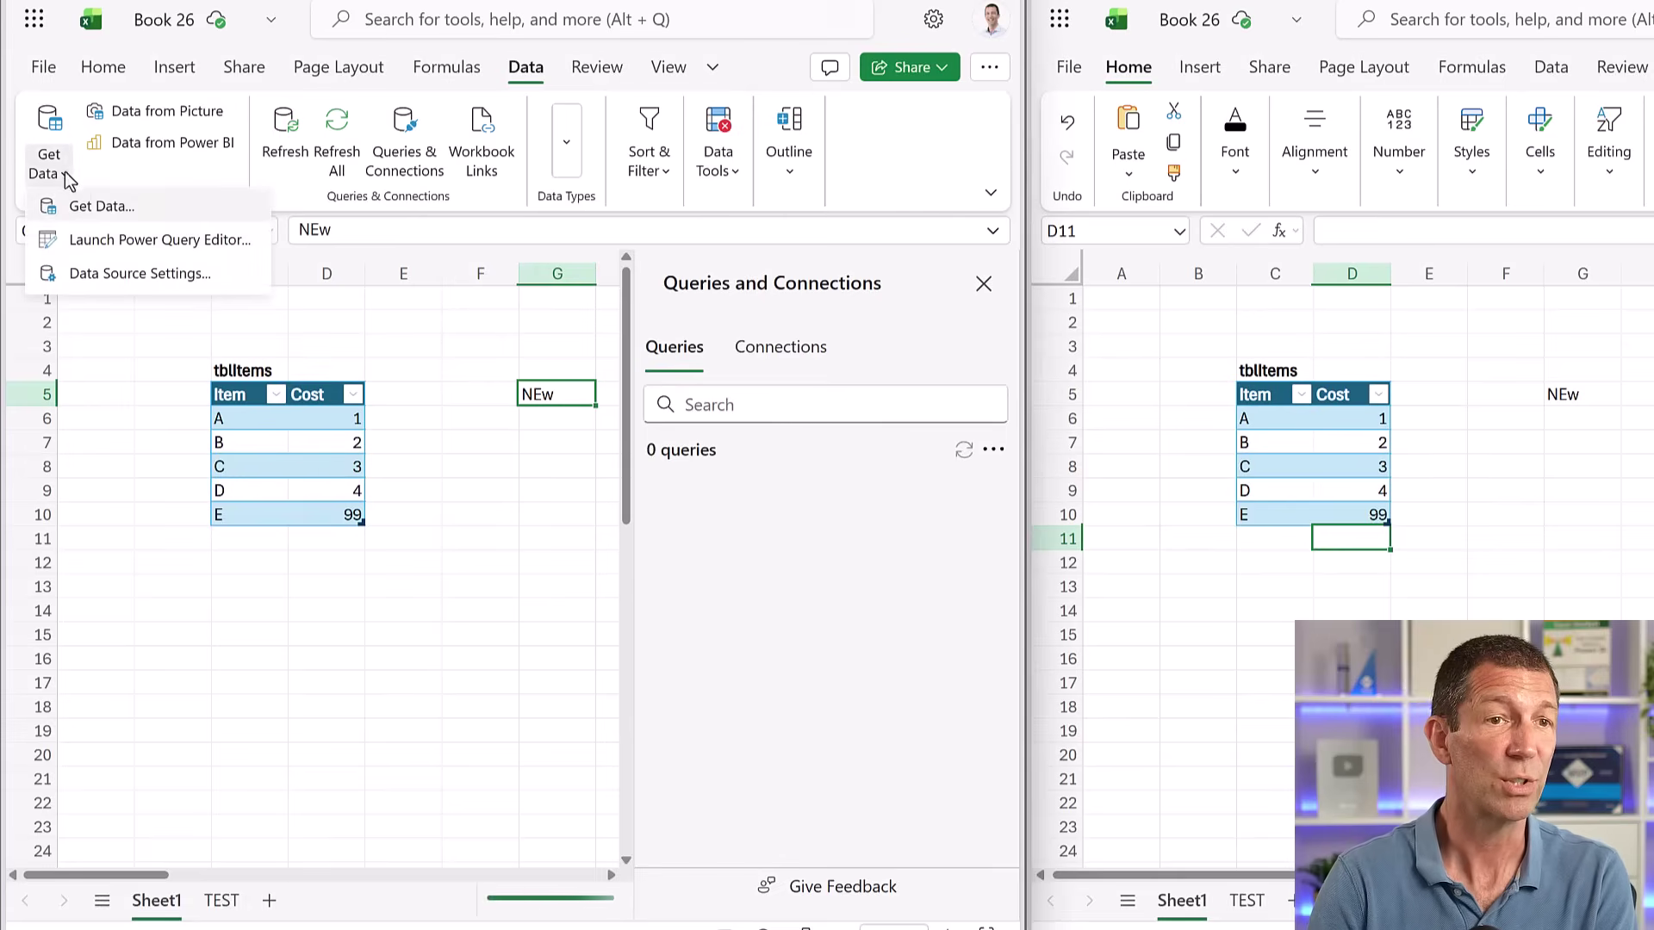
left_click(105, 244)
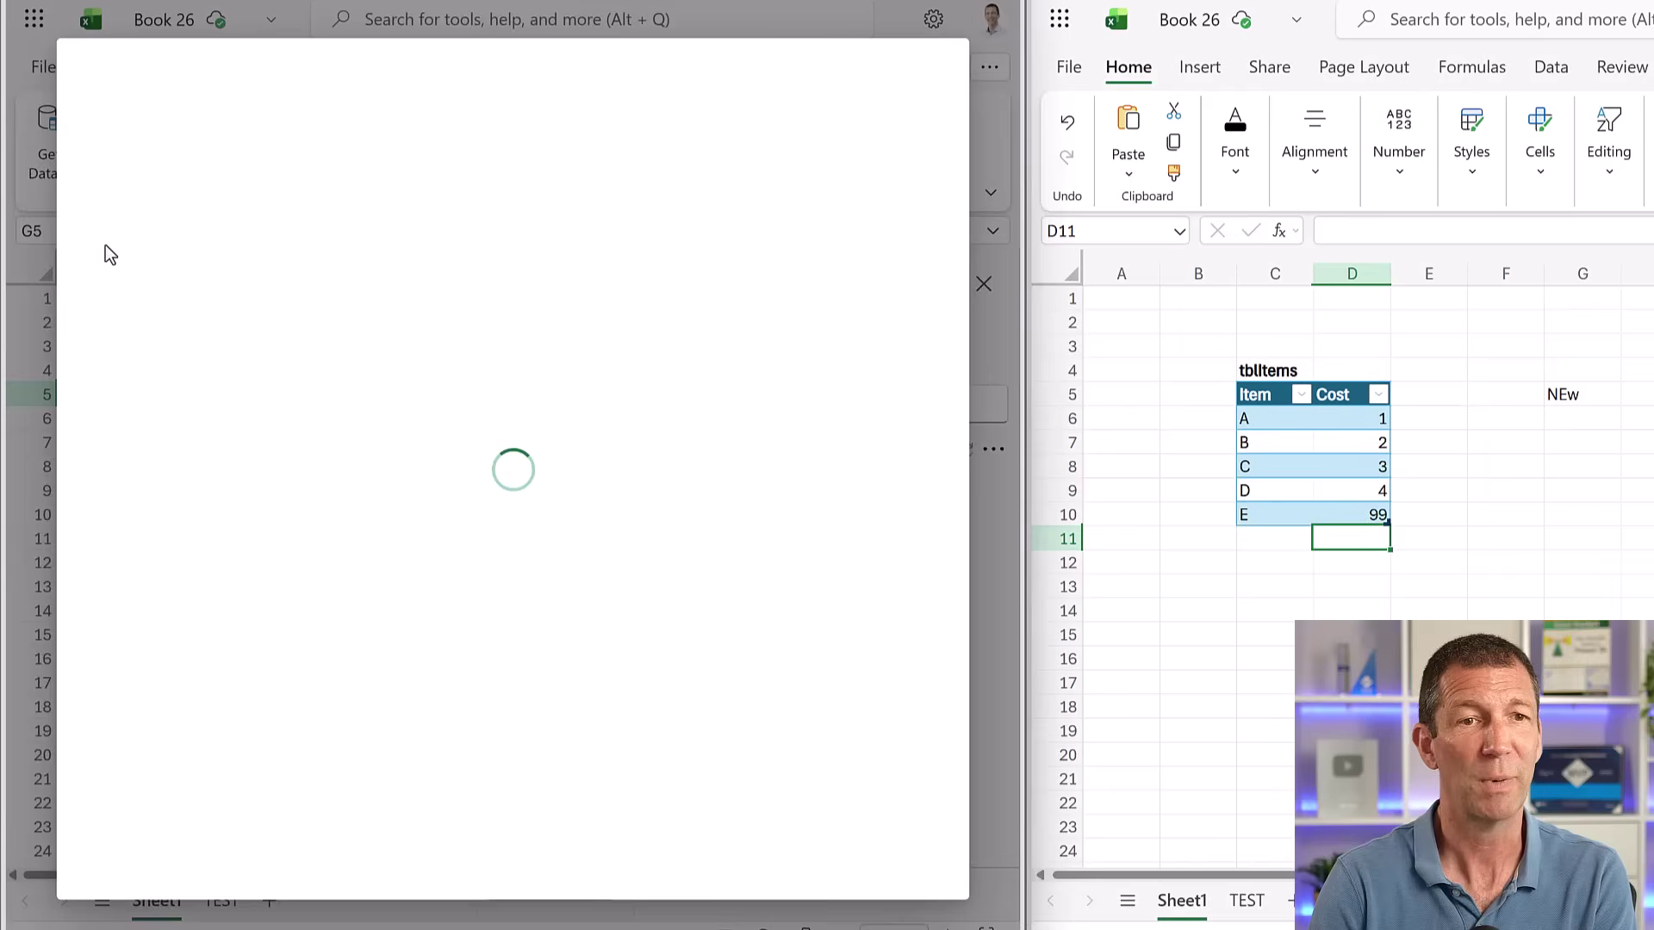
right_click(181, 388)
mouse_move(256, 431)
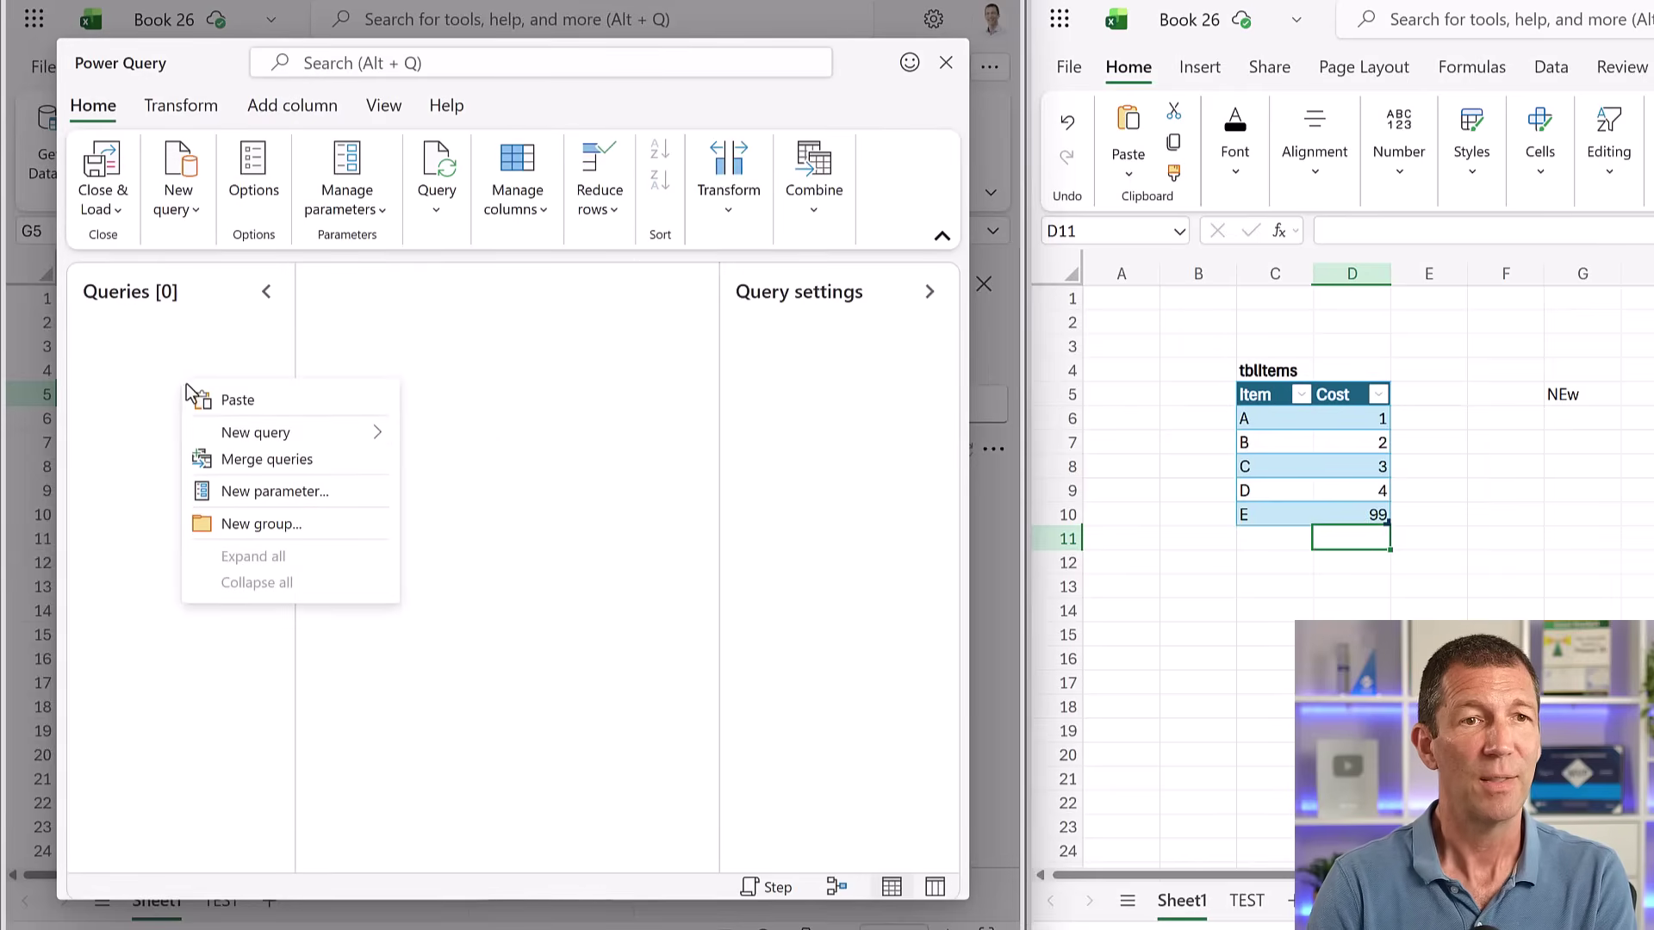
left_click(496, 523)
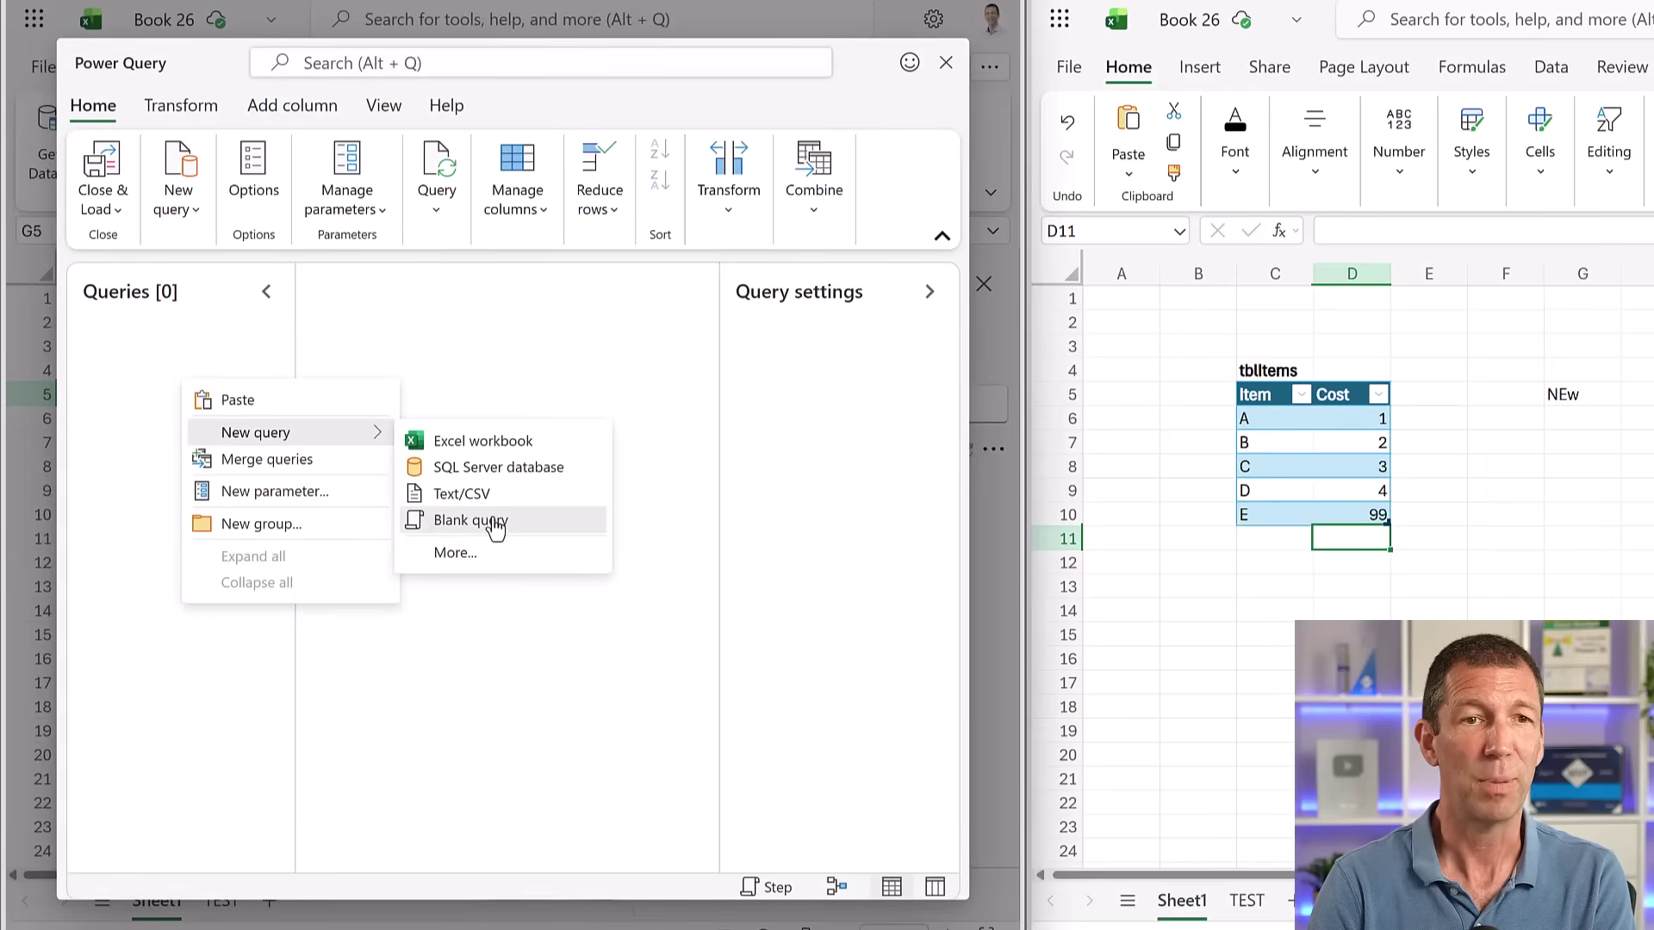
Step: Replace the Source quotes with Excel.CurrentWorkbook() and run the query
left_click(580, 214)
double_click(568, 215)
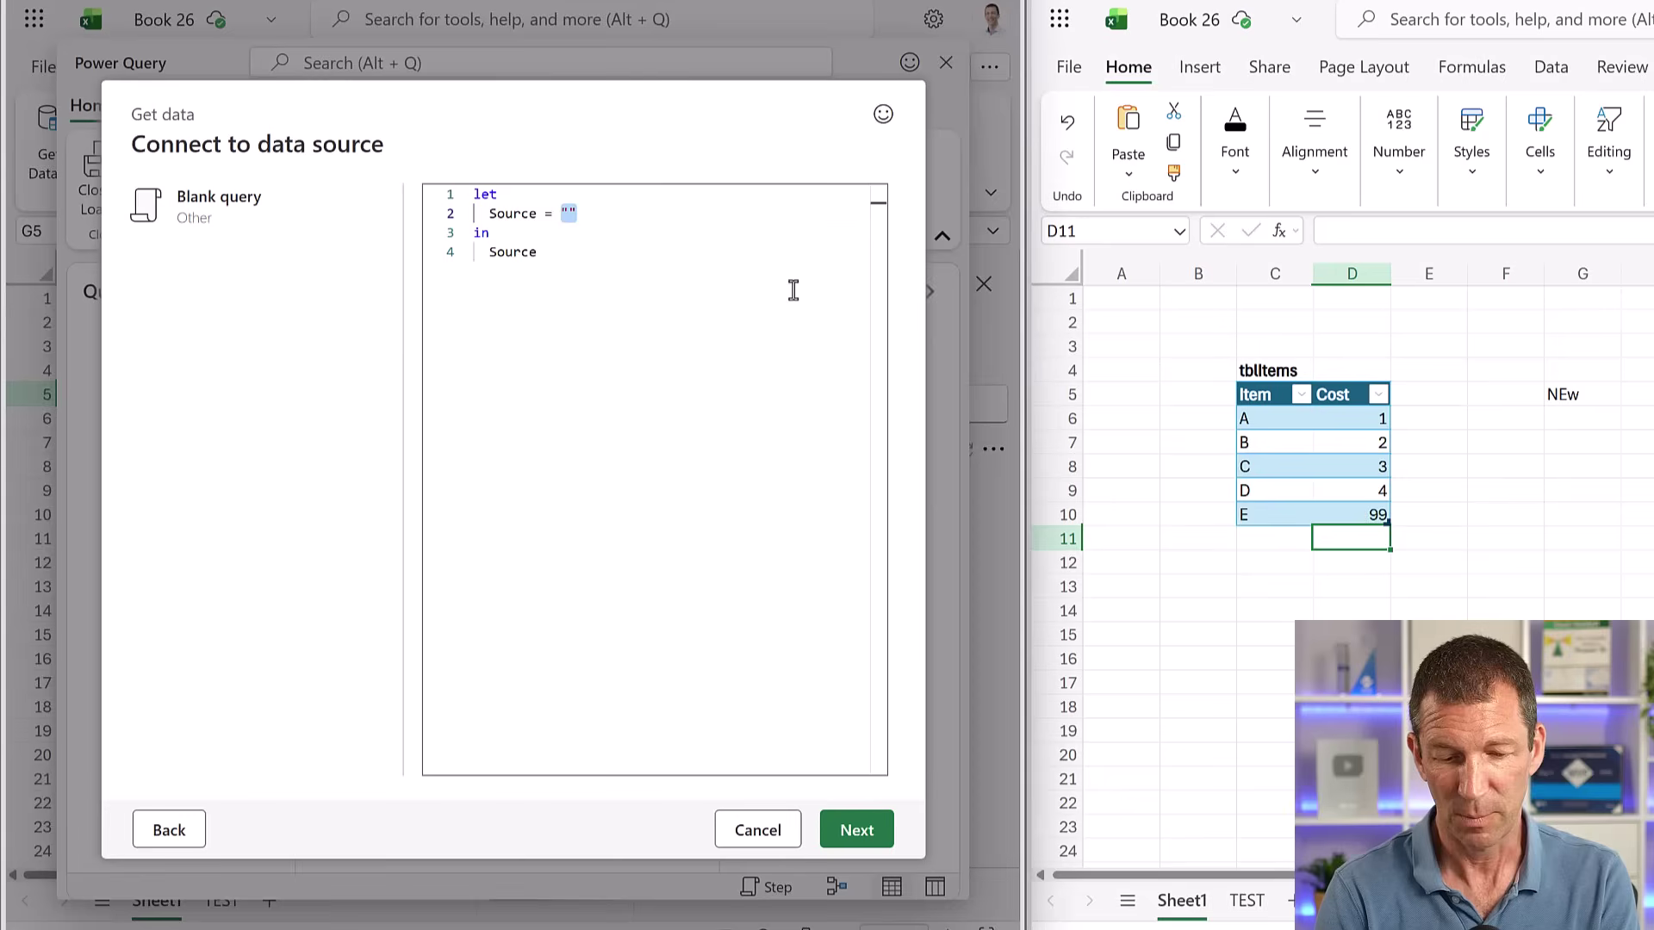
type("ec")
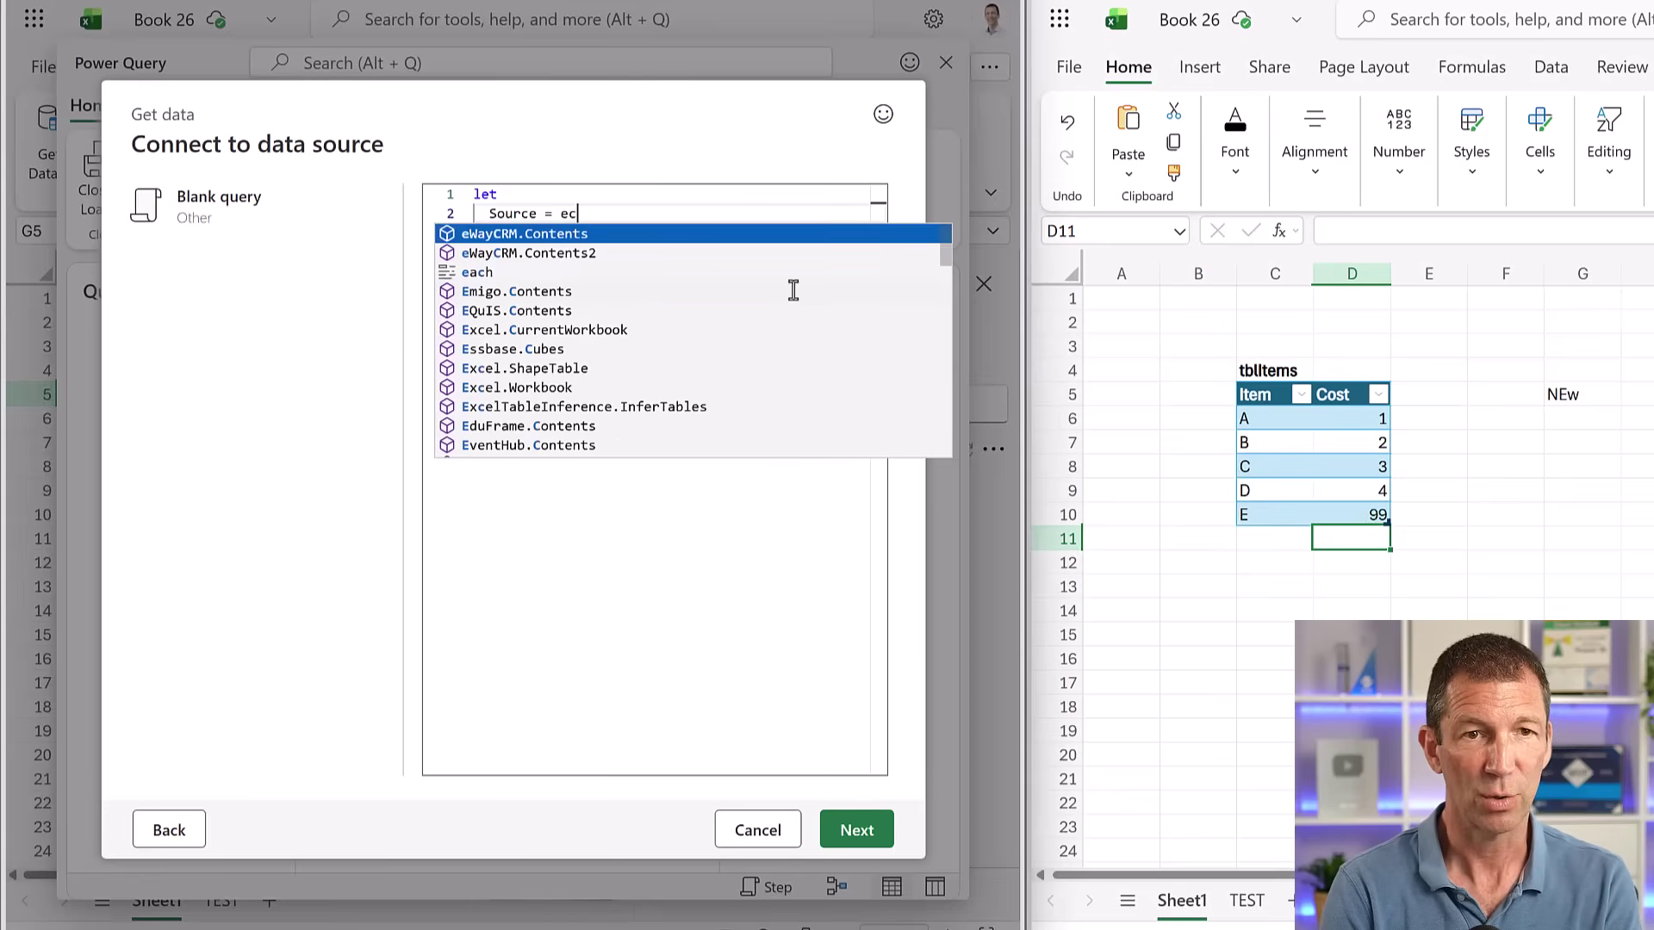
type("w")
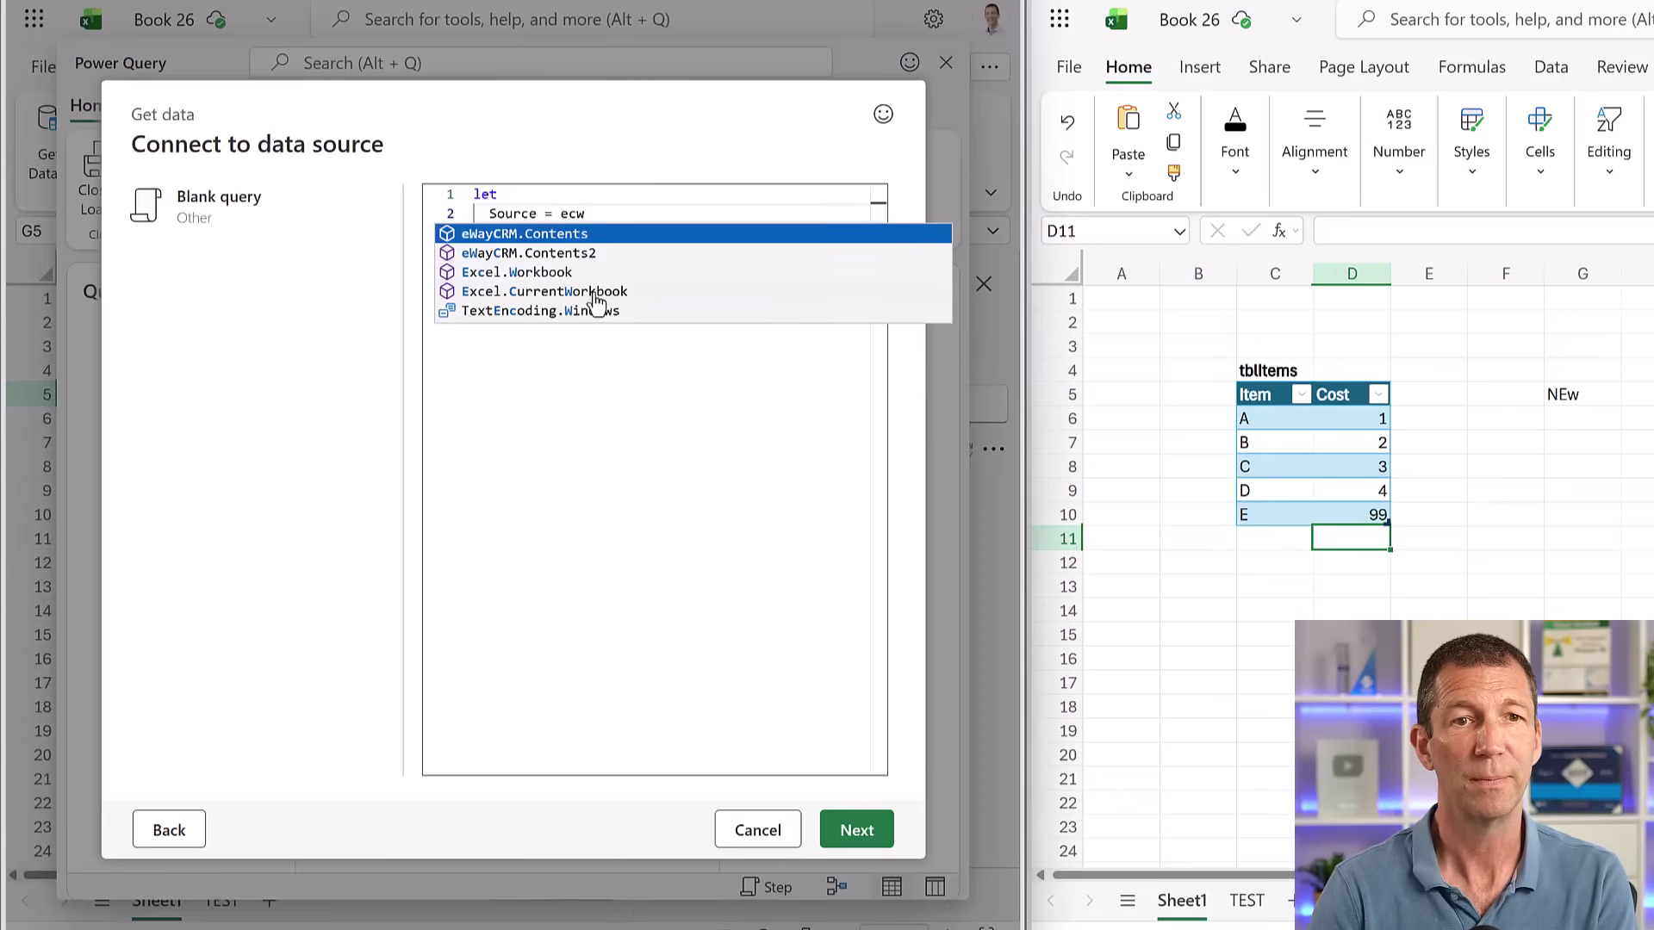
left_click(597, 292)
type("(")
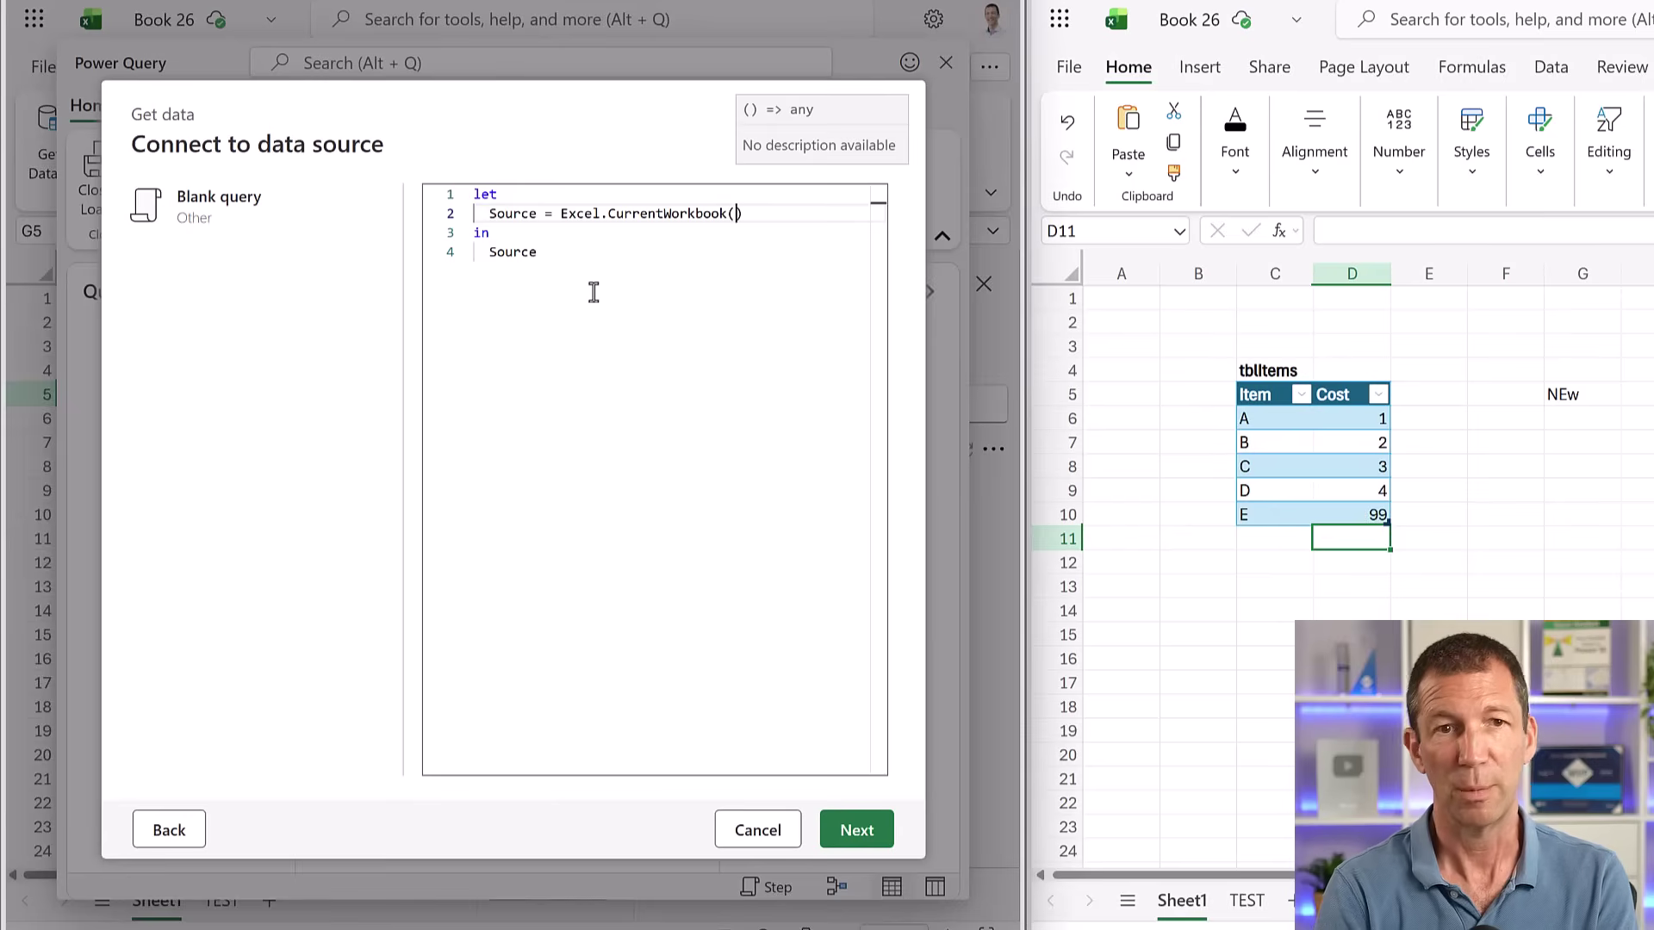
left_click(863, 837)
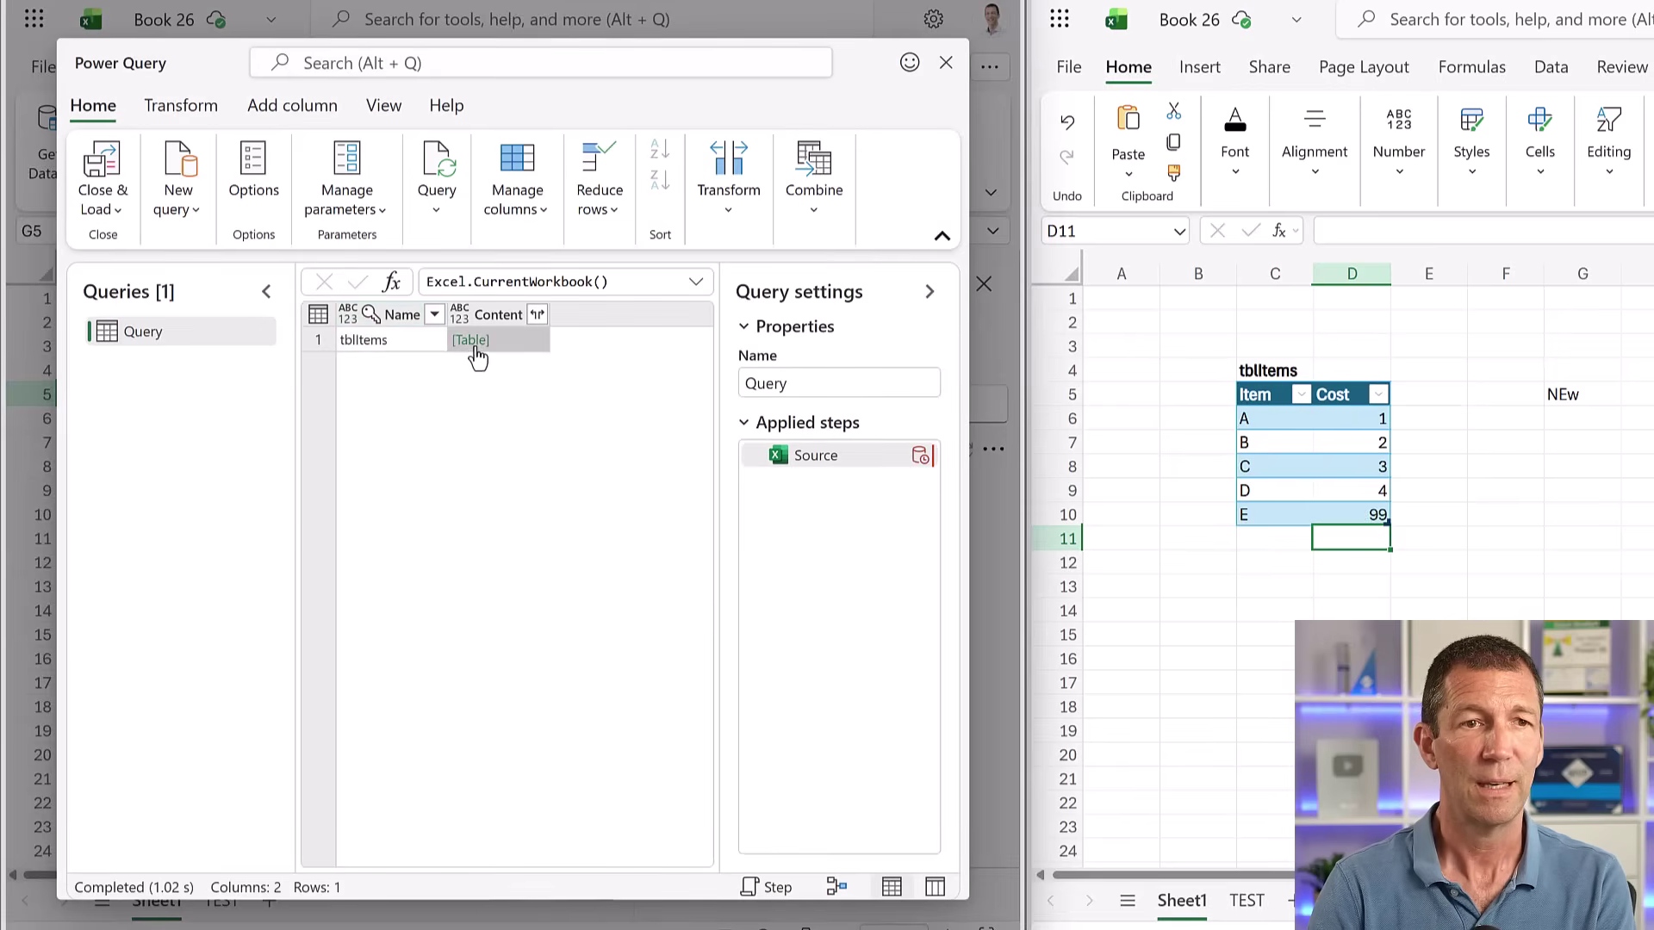
Step: Drill into tblItems to show Items A–E, then enter Extra in cell G7
left_click(470, 341)
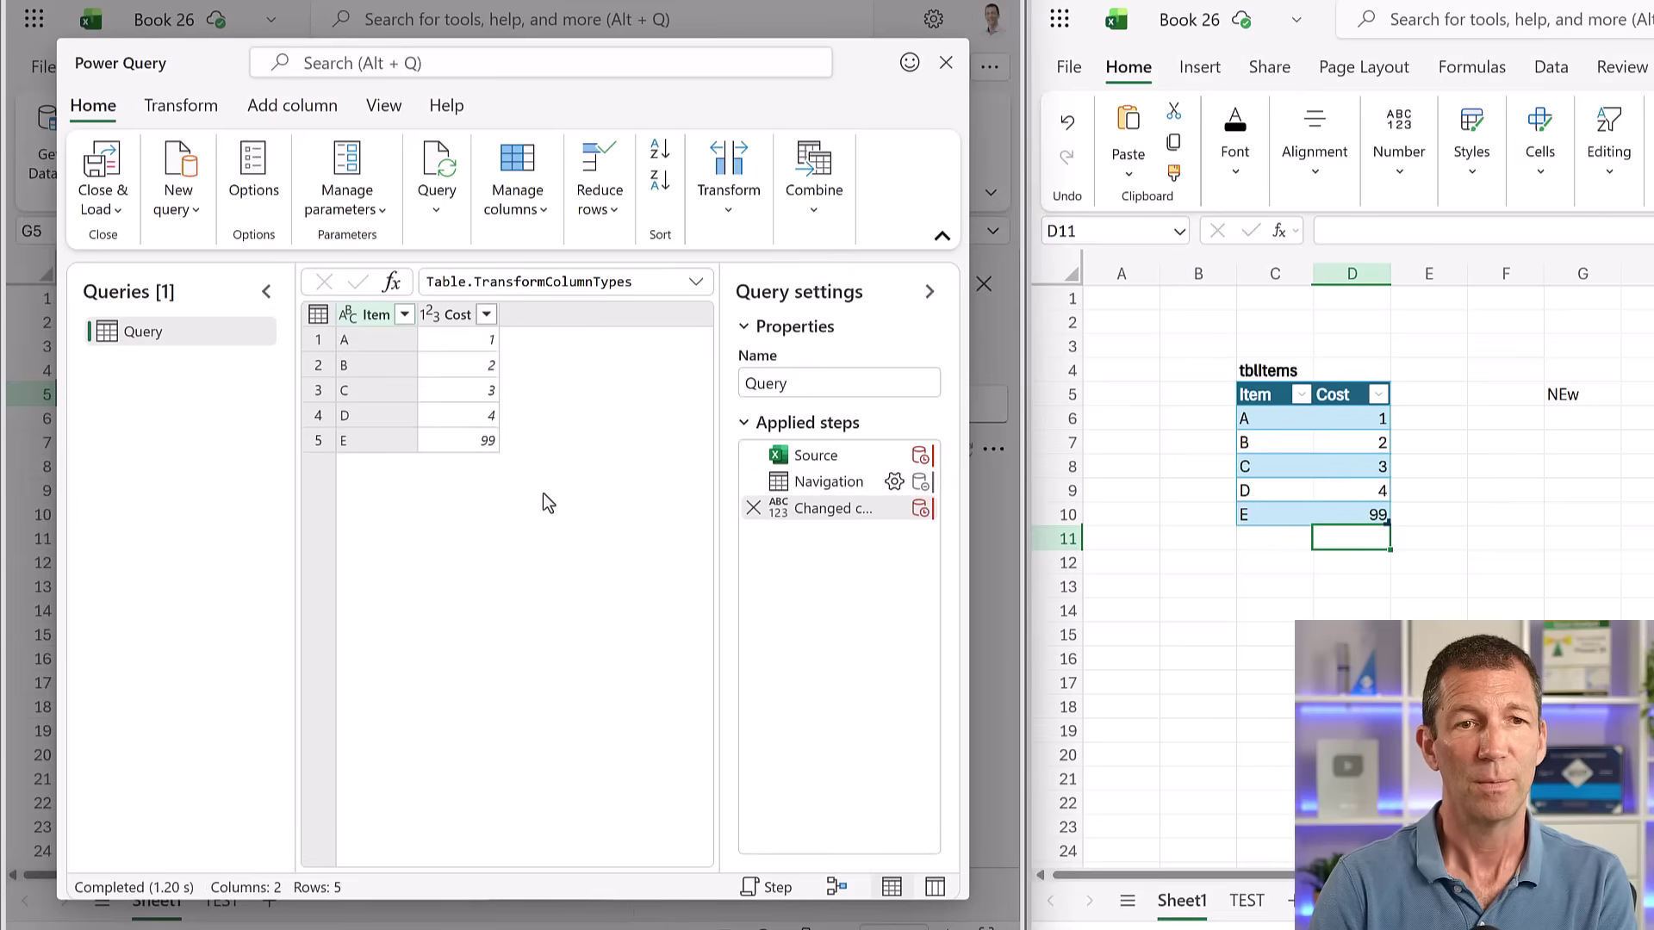
left_click(1576, 447)
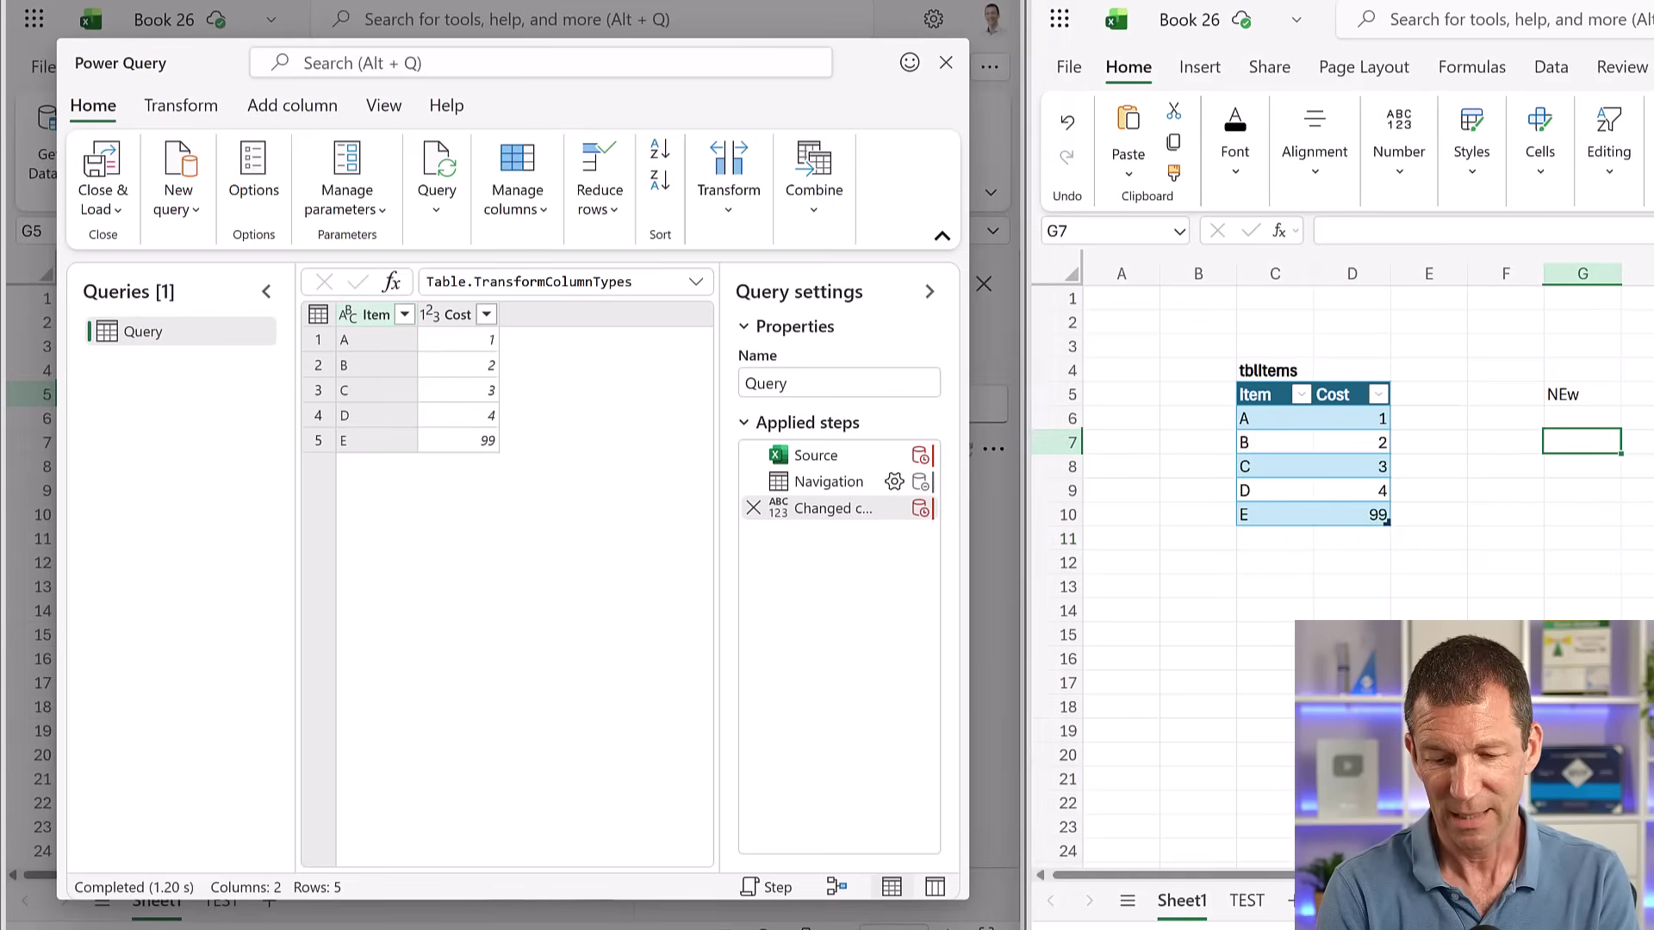
type("Extra")
key("Return")
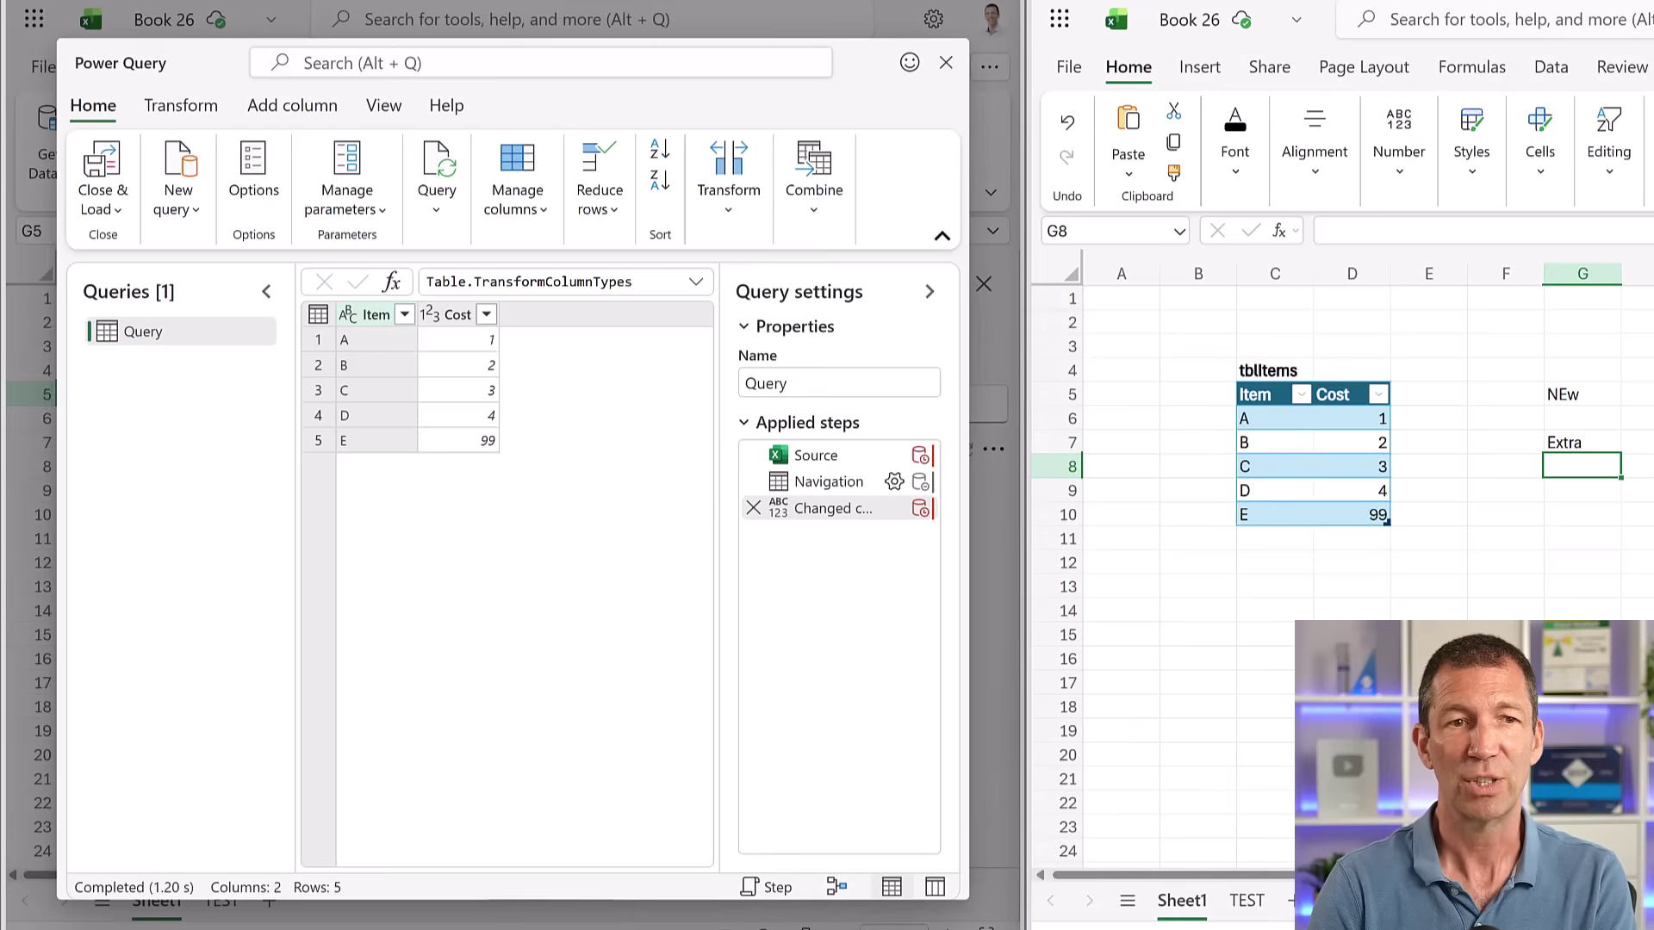
Step: Load the query onto a new Query sheet, then verify Extra in Sheet1's G7
left_click(107, 162)
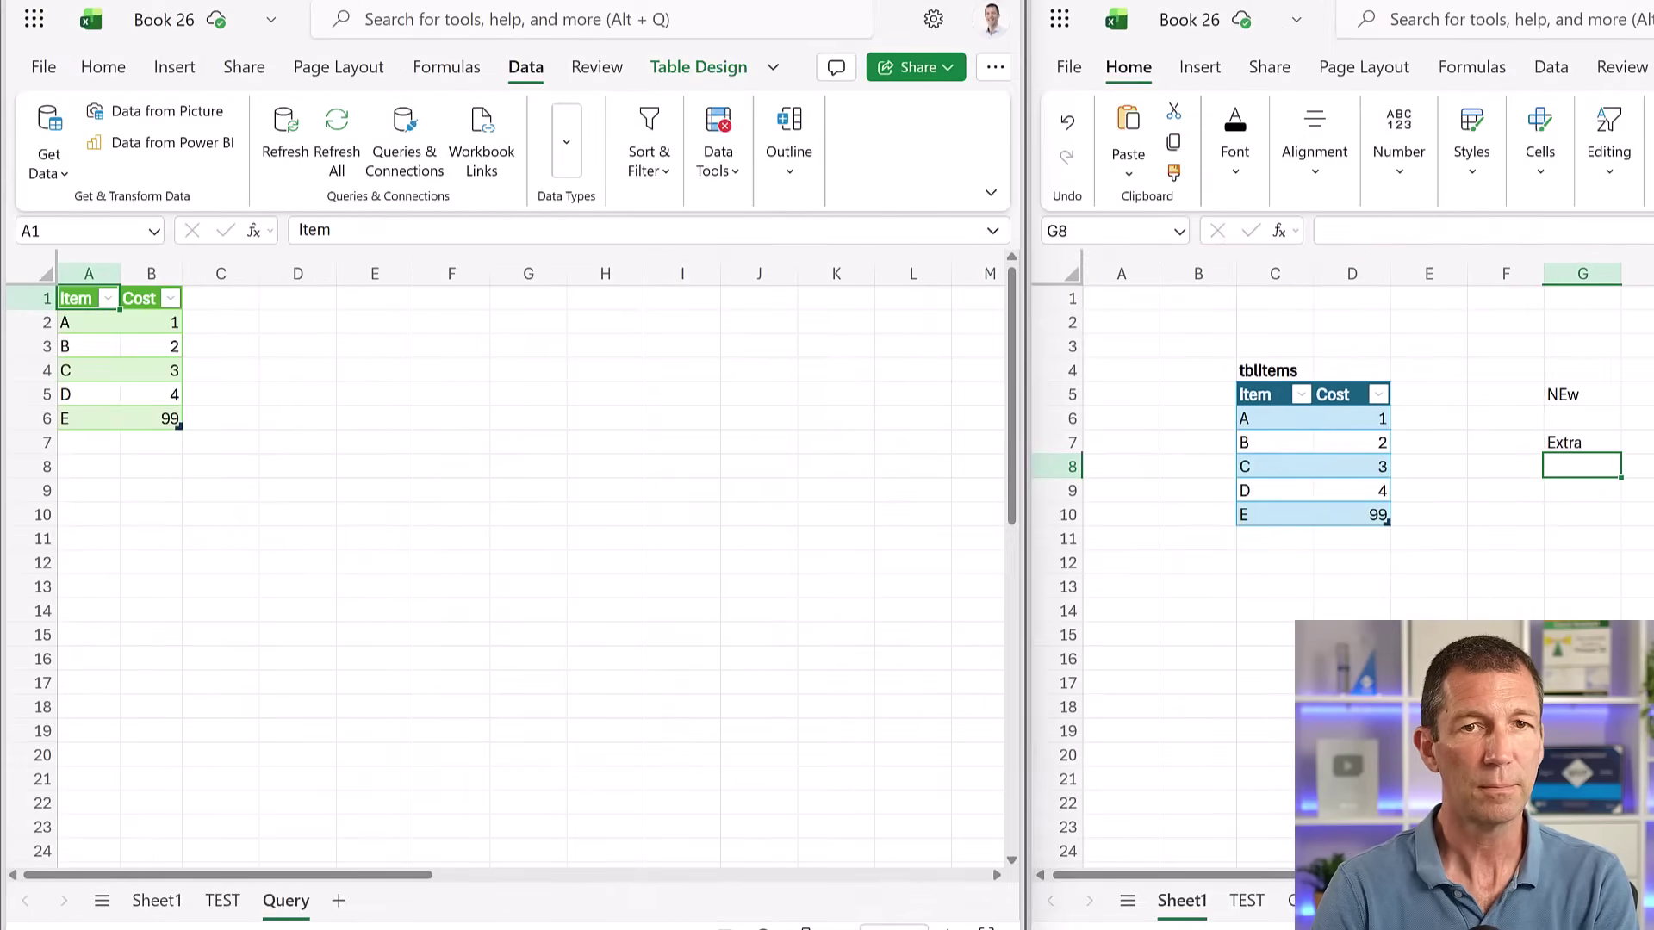
left_click(451, 572)
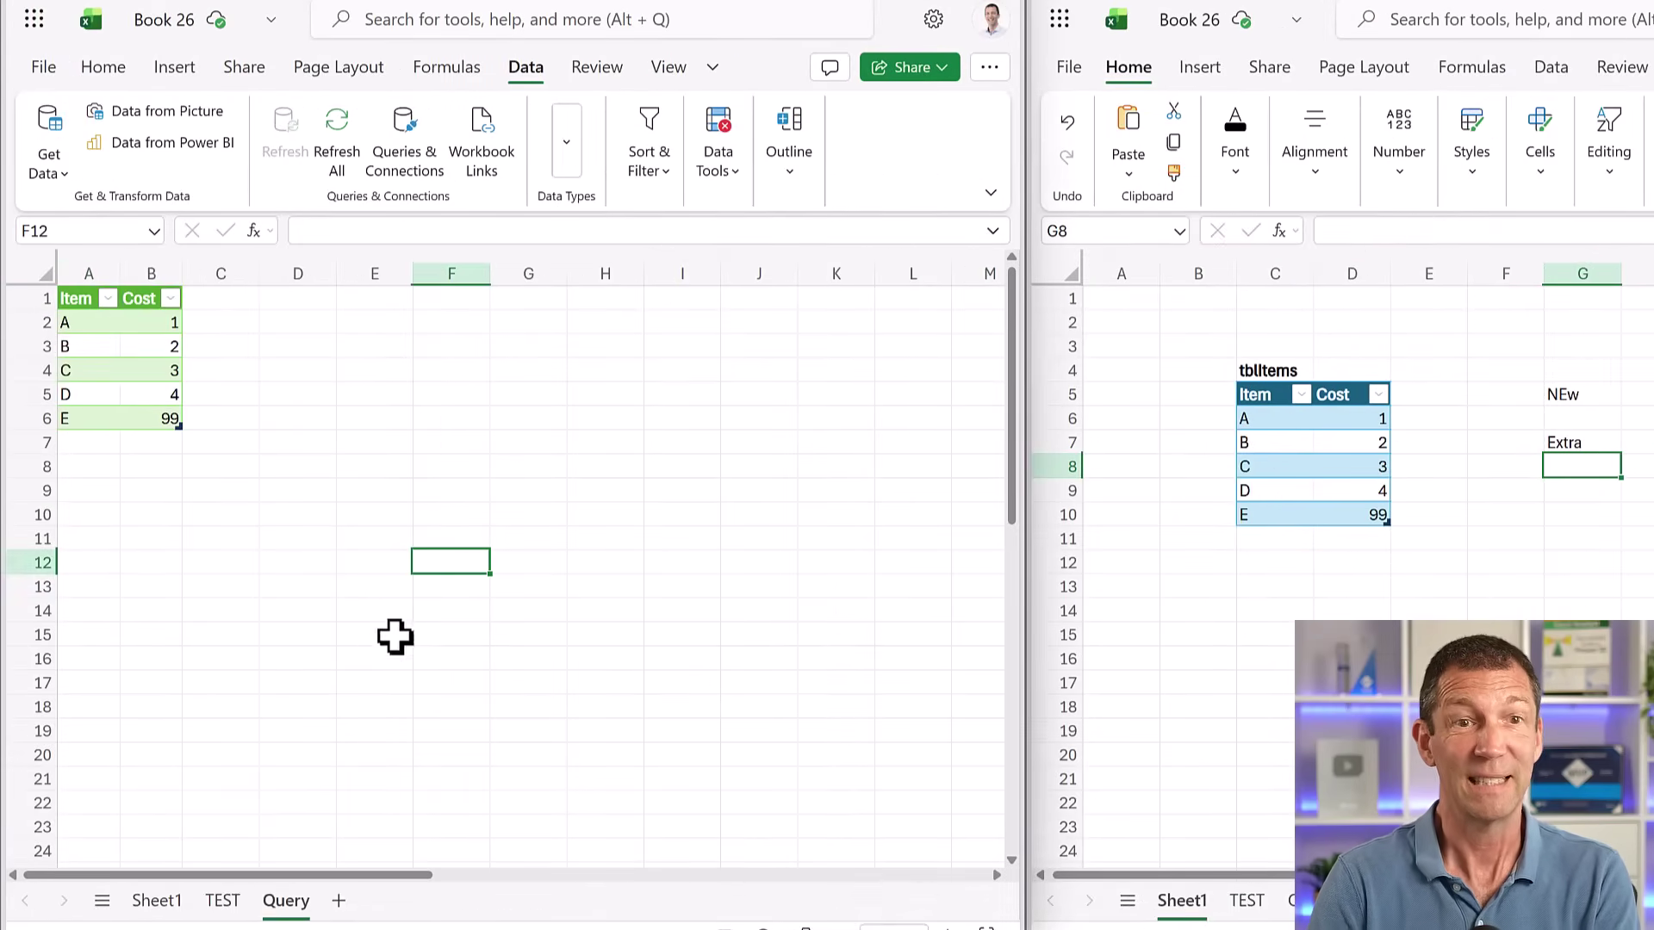
left_click(157, 899)
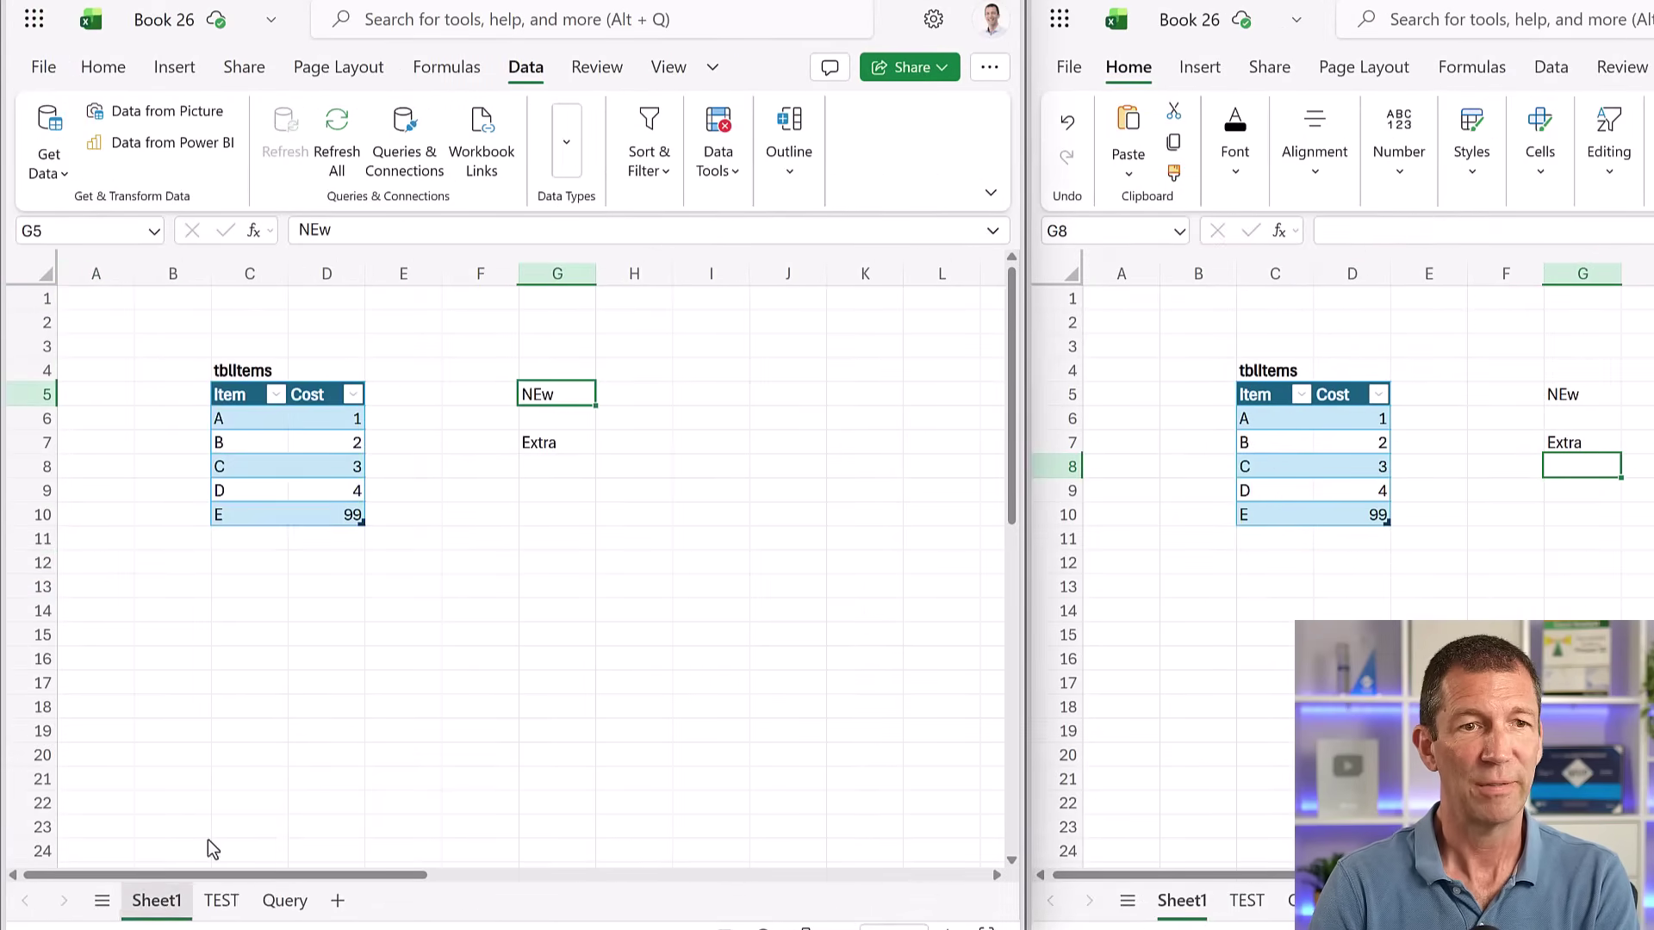
left_click(537, 443)
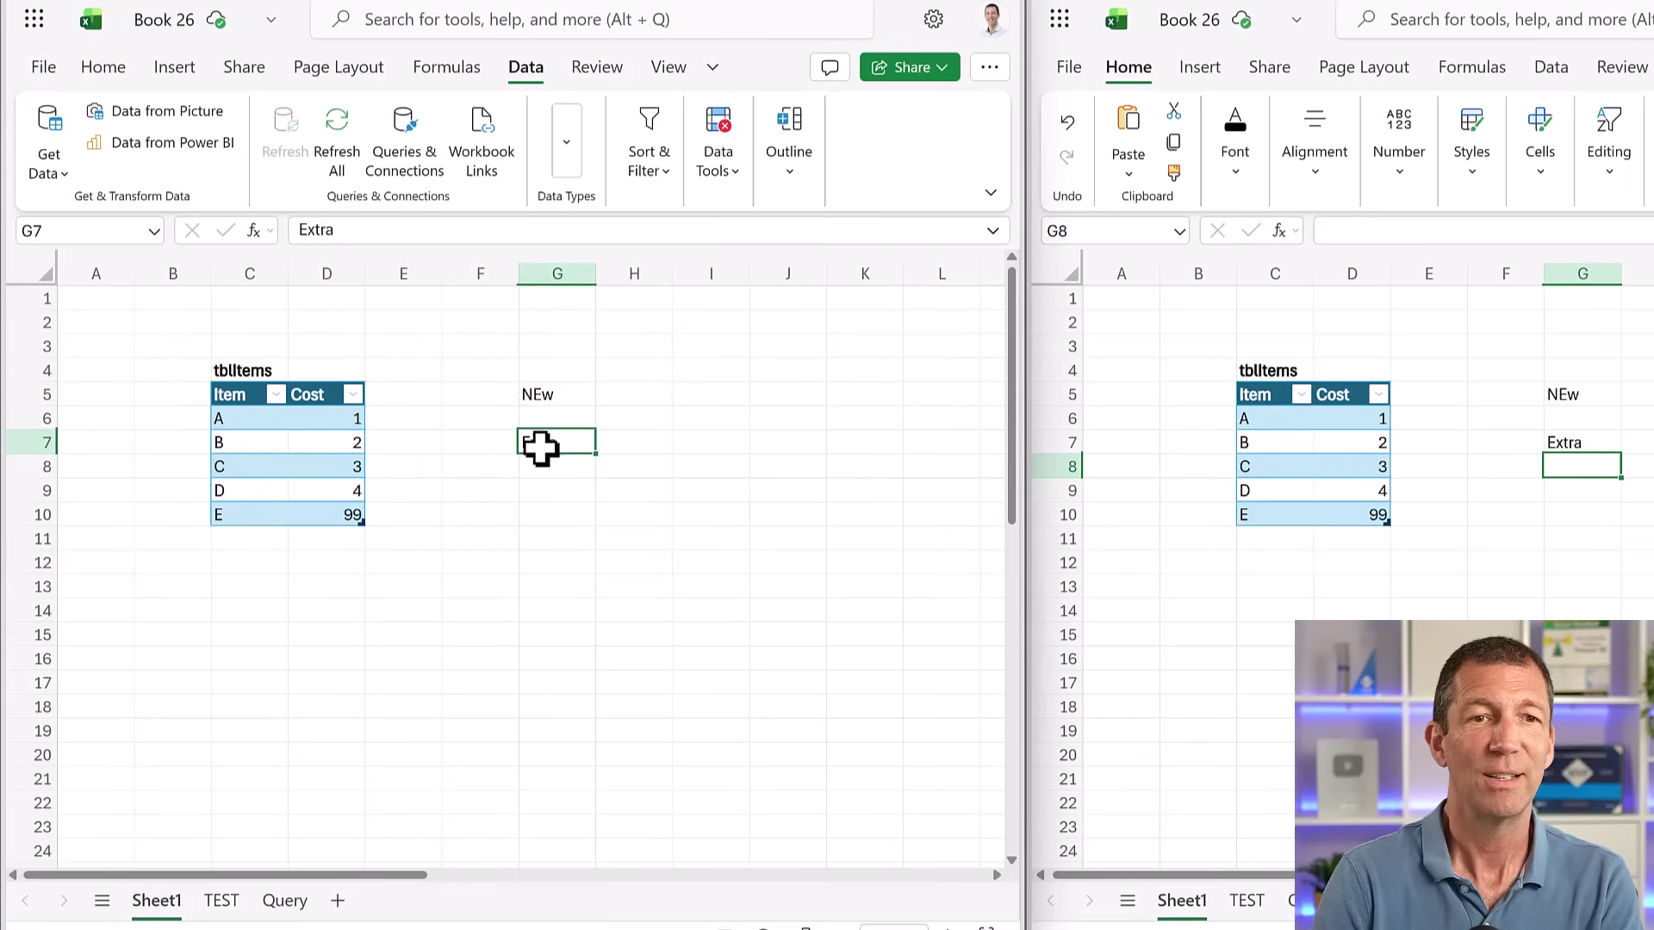